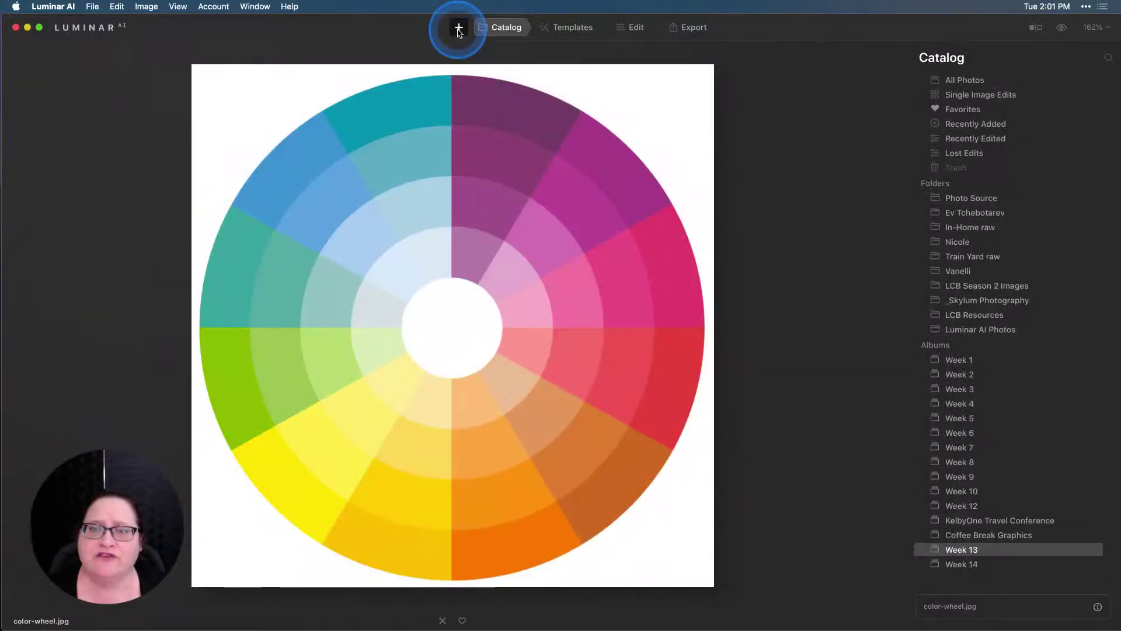
Dismiss the add-image choices and switch to Edit mode for the colour wheel image.
left_click(458, 28)
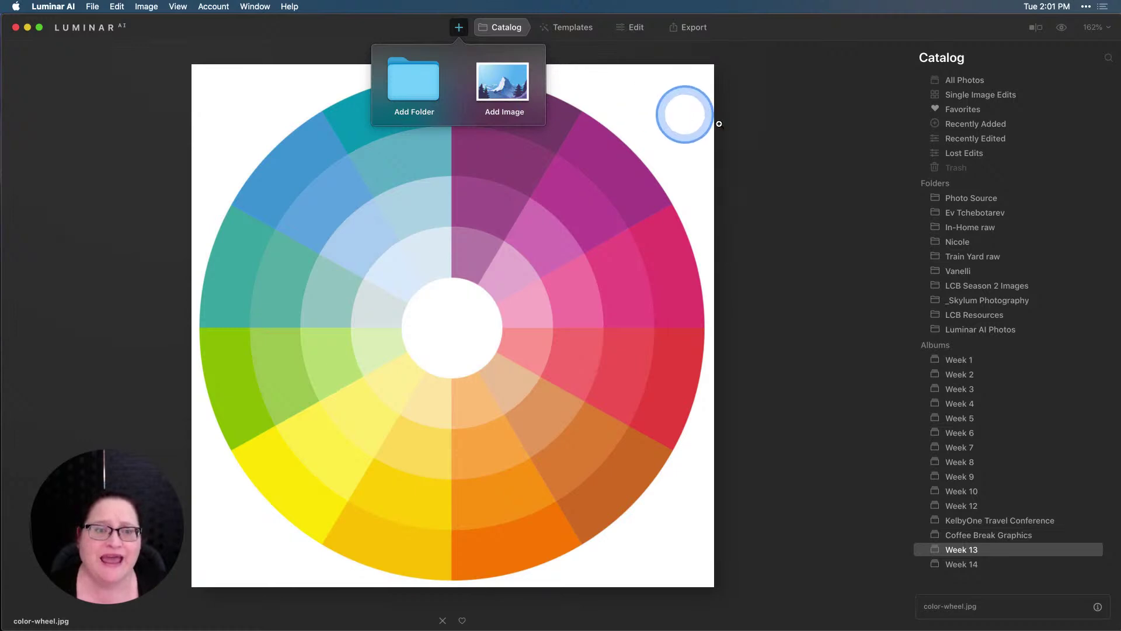
left_click(755, 134)
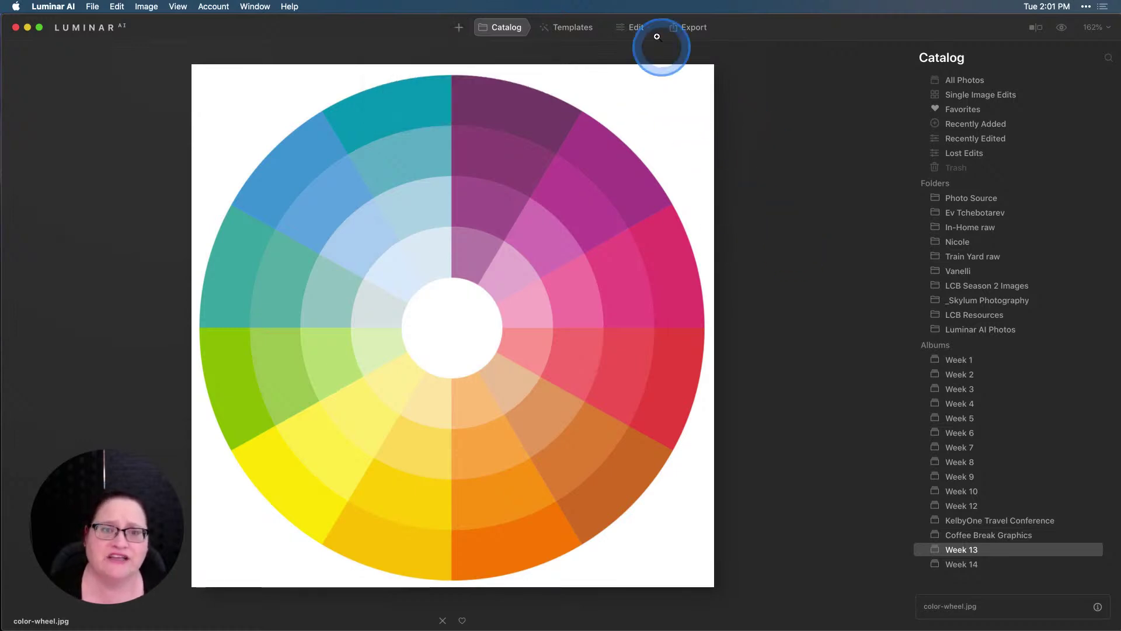
left_click(636, 27)
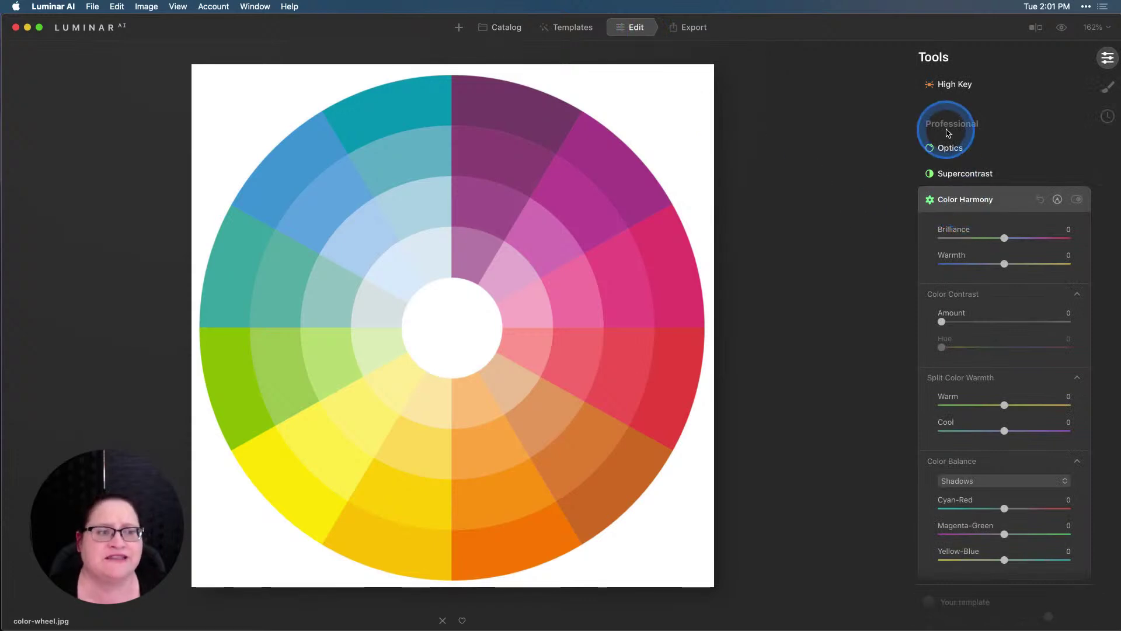
Test Color Harmony's Brilliance by raising it for richer colours, then lowering it.
scroll(948, 133, "up", 10)
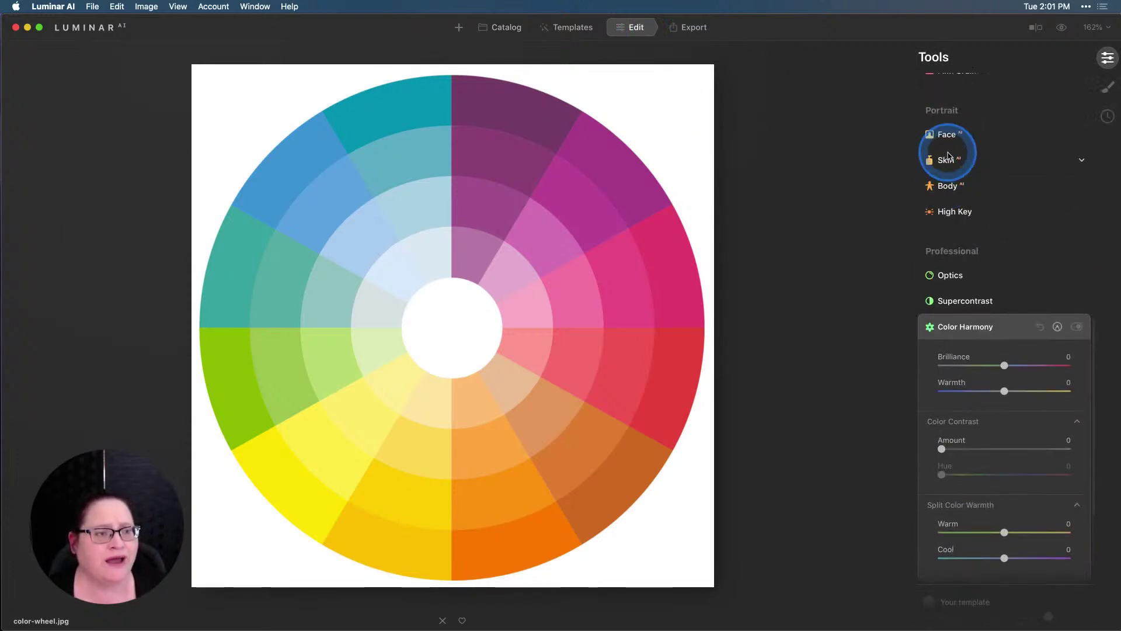
scroll(949, 155, "down", 10)
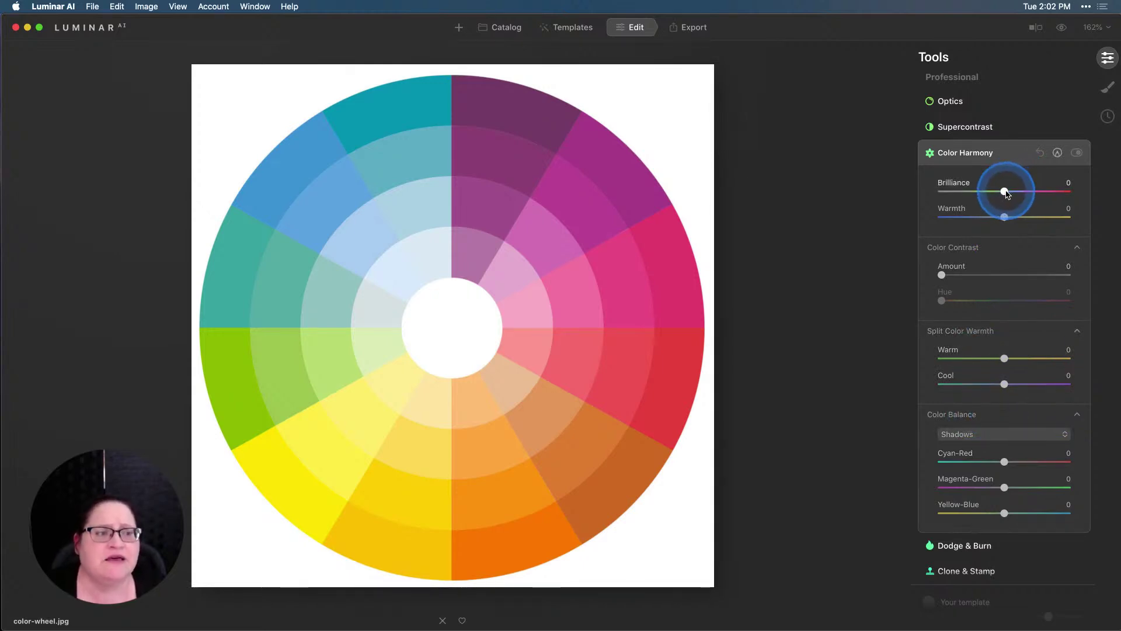
left_click_drag(1006, 193, 1103, 186)
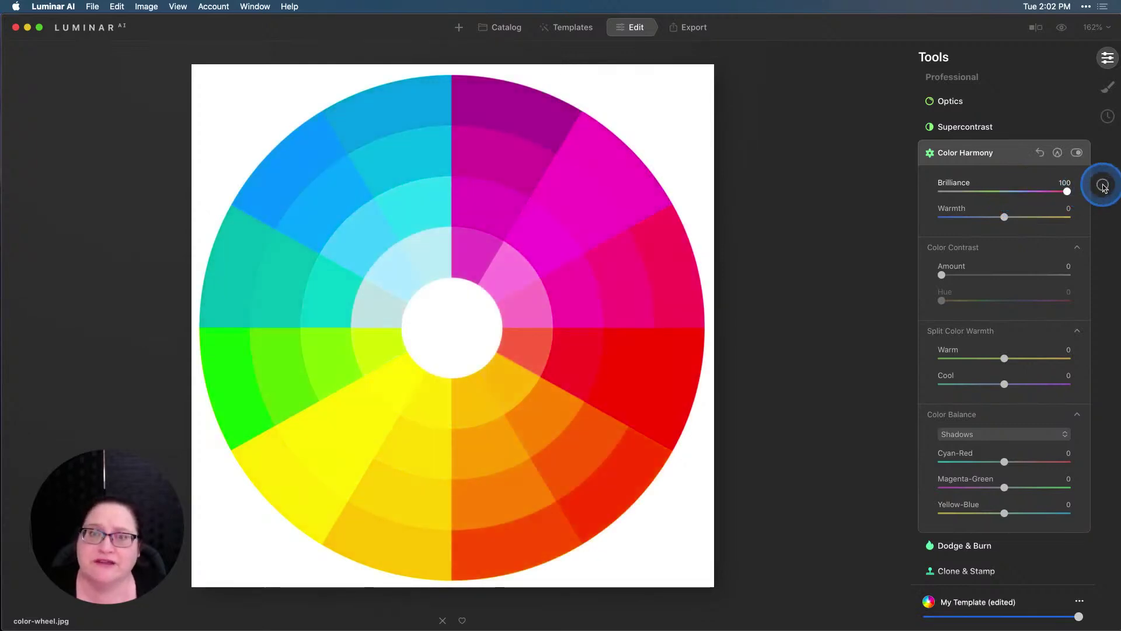
left_click_drag(1103, 186, 943, 194)
Reset Brilliance, then try Color Saturation at maximum and greyscale before resetting it to 0.
double_click(943, 194)
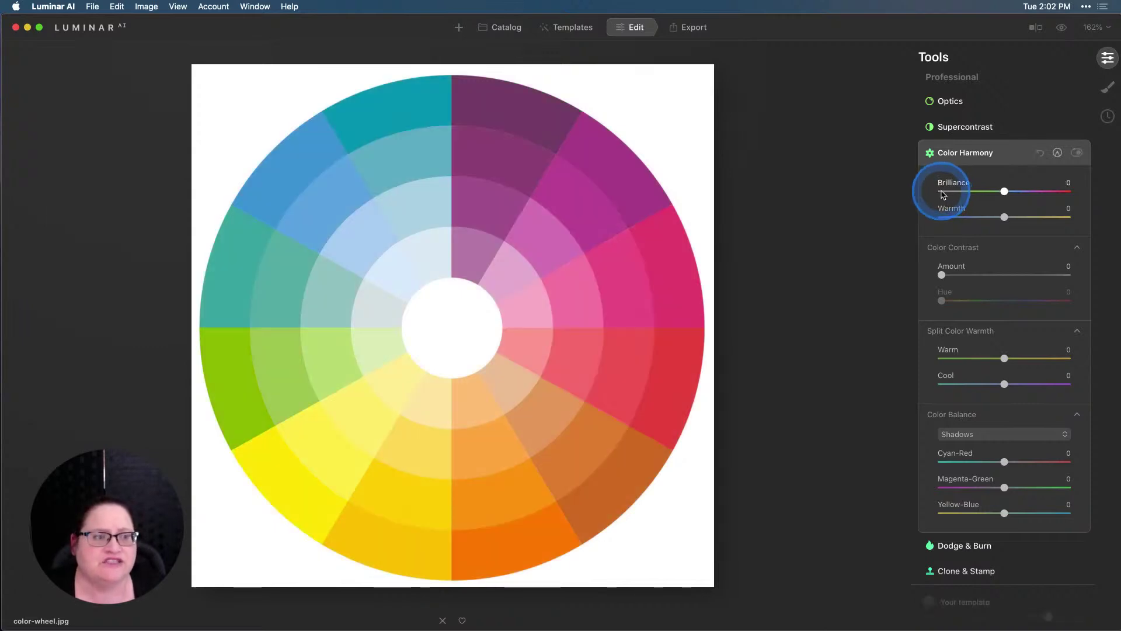
scroll(943, 195, "up", 15)
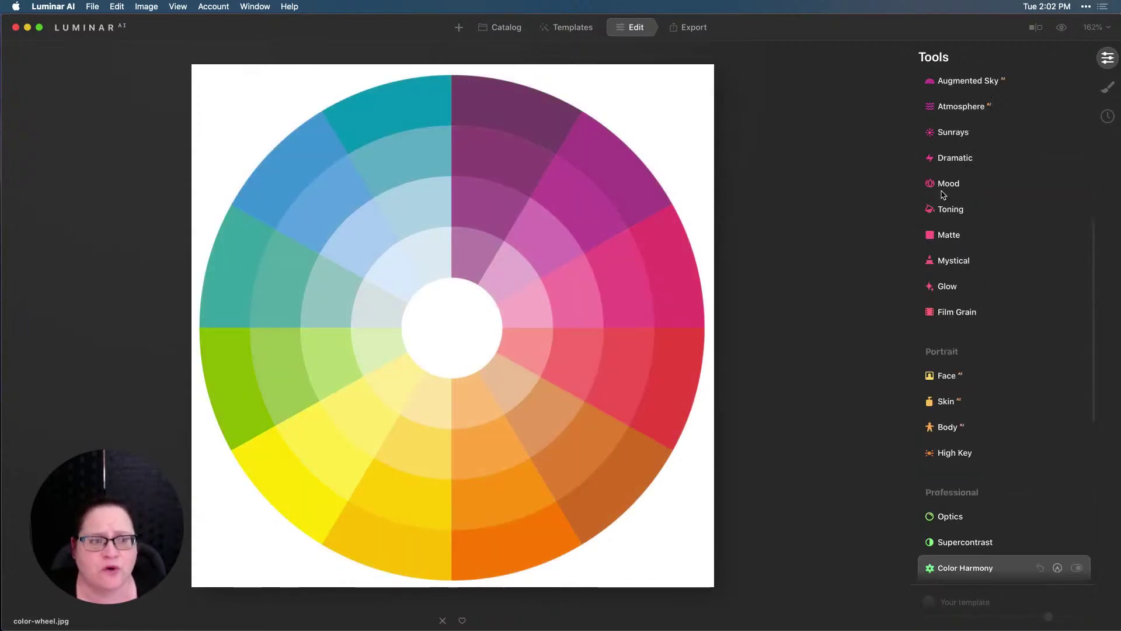
left_click(950, 237)
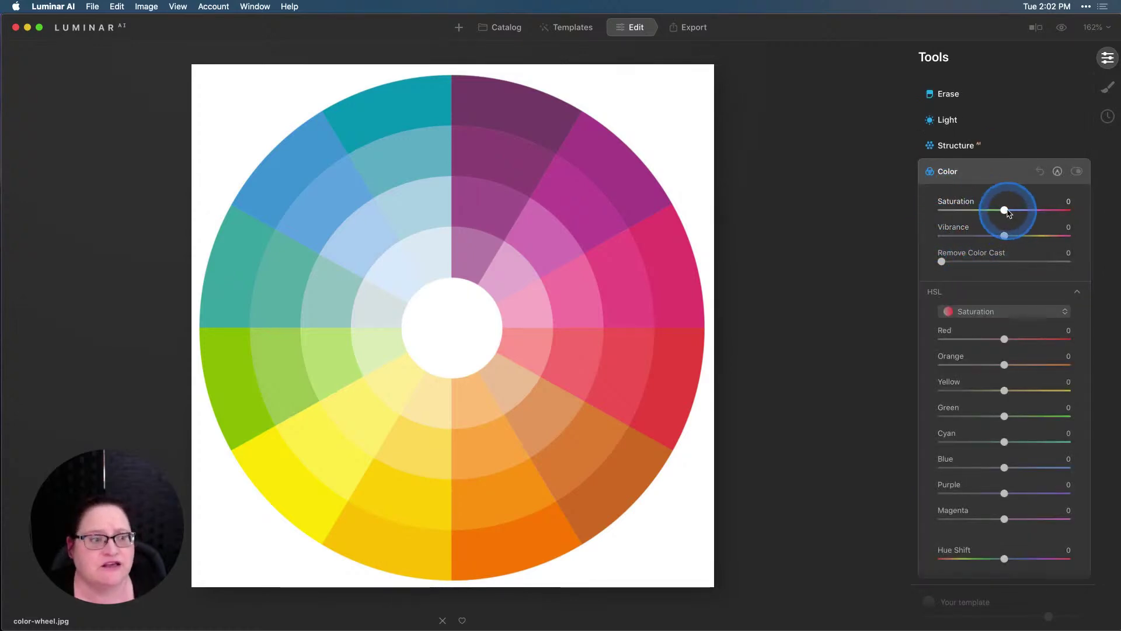
left_click_drag(1004, 209, 1097, 204)
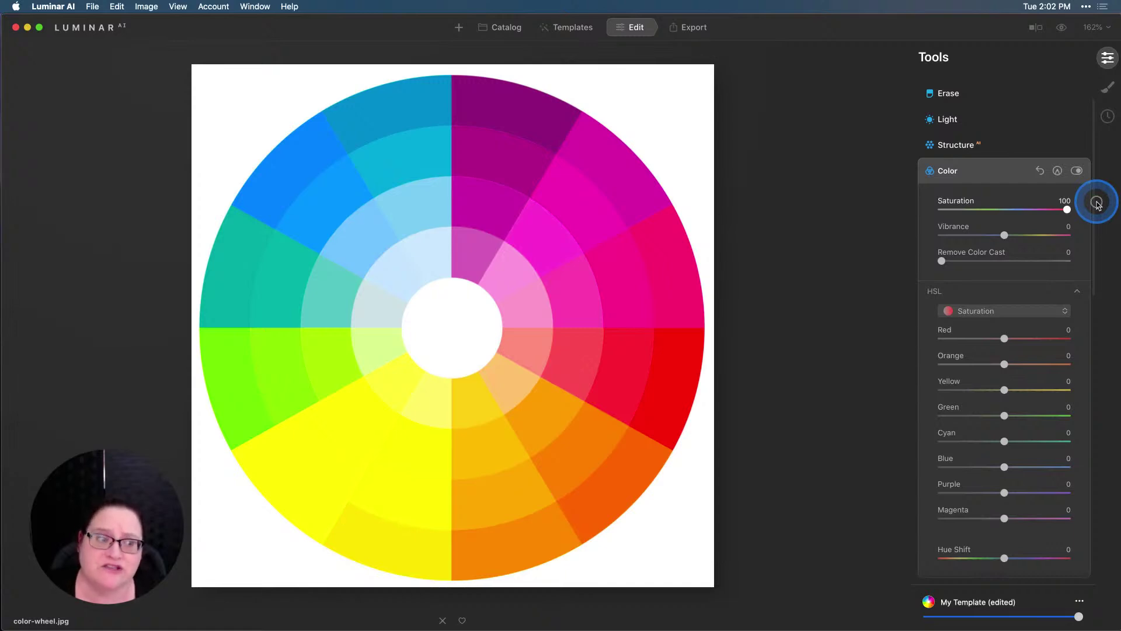
left_click_drag(1097, 202, 882, 224)
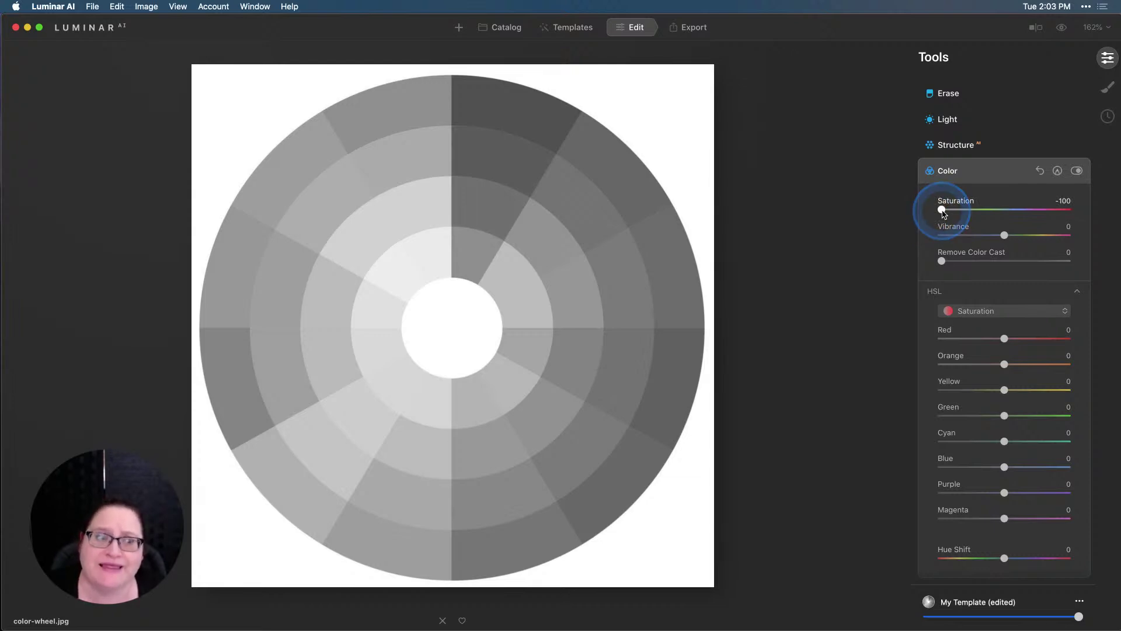
double_click(942, 210)
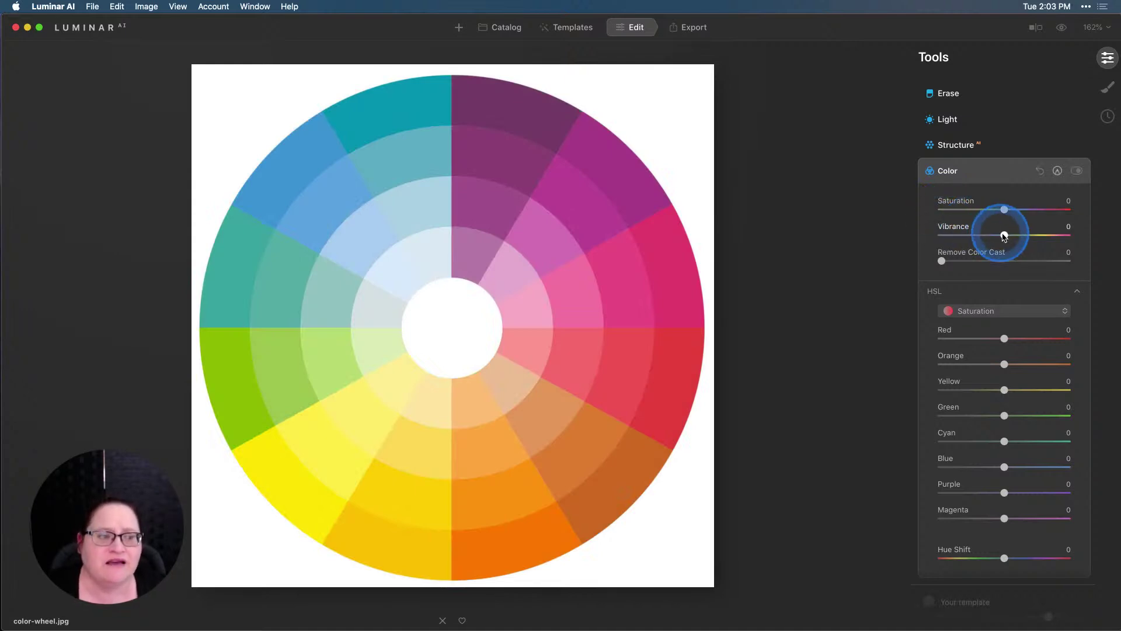
Push Vibrance up to 100, lower it to mute colours, then reset it to 0.
left_click_drag(1003, 234, 1080, 232)
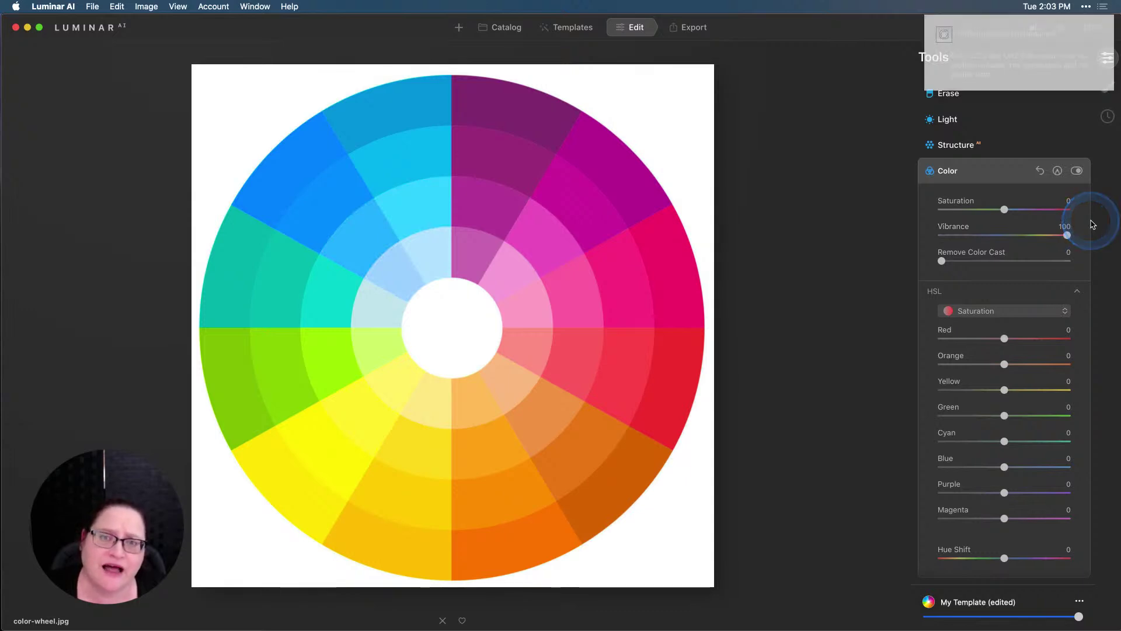
left_click(940, 38)
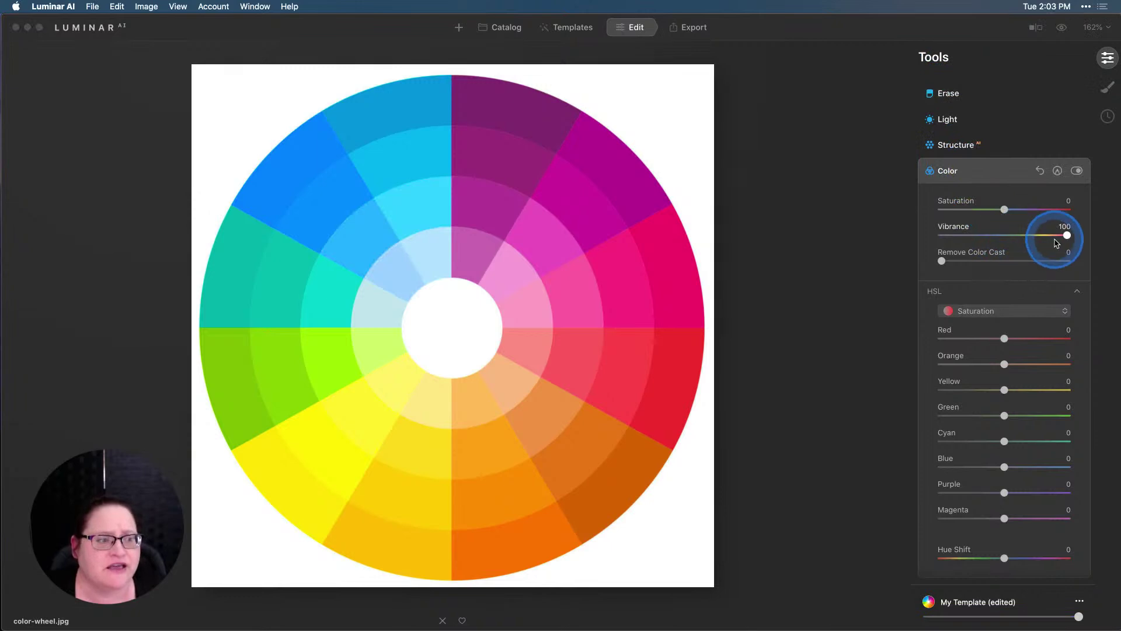
left_click_drag(1067, 236, 939, 239)
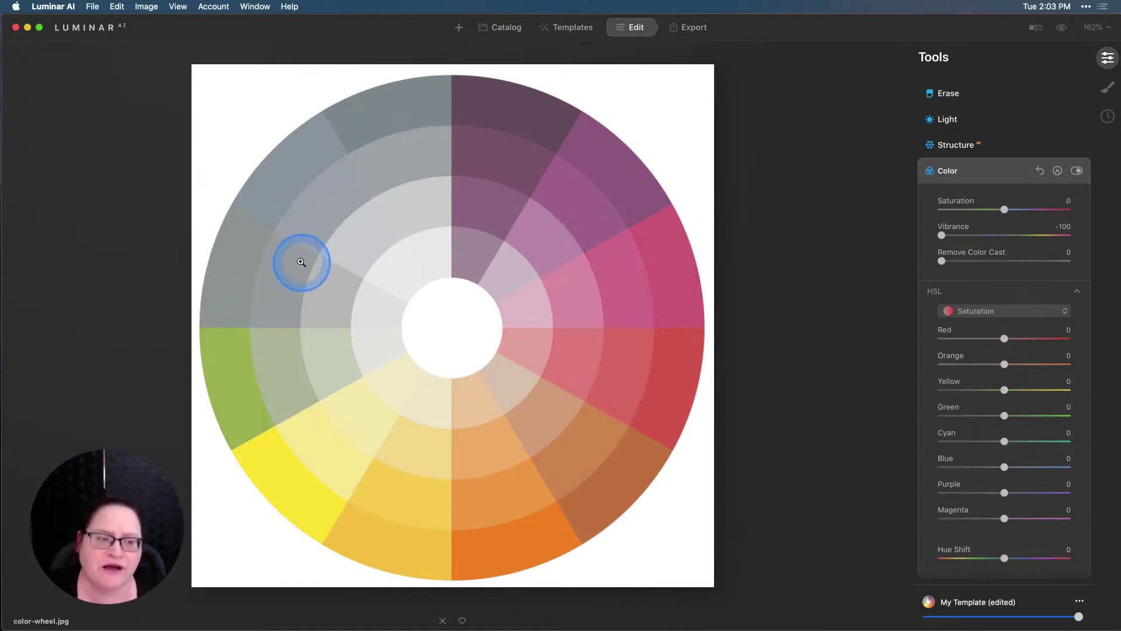
double_click(941, 235)
scroll(972, 347, "down", 10)
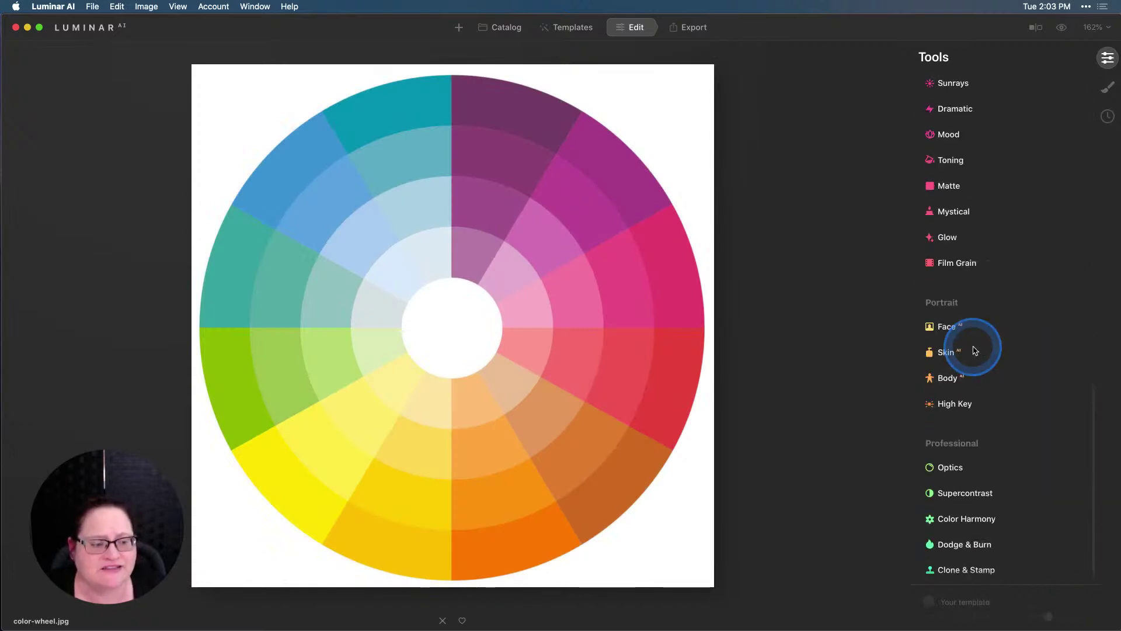
Try Color Harmony Warmth at 100 and -100, then reset it to 0.
left_click(969, 520)
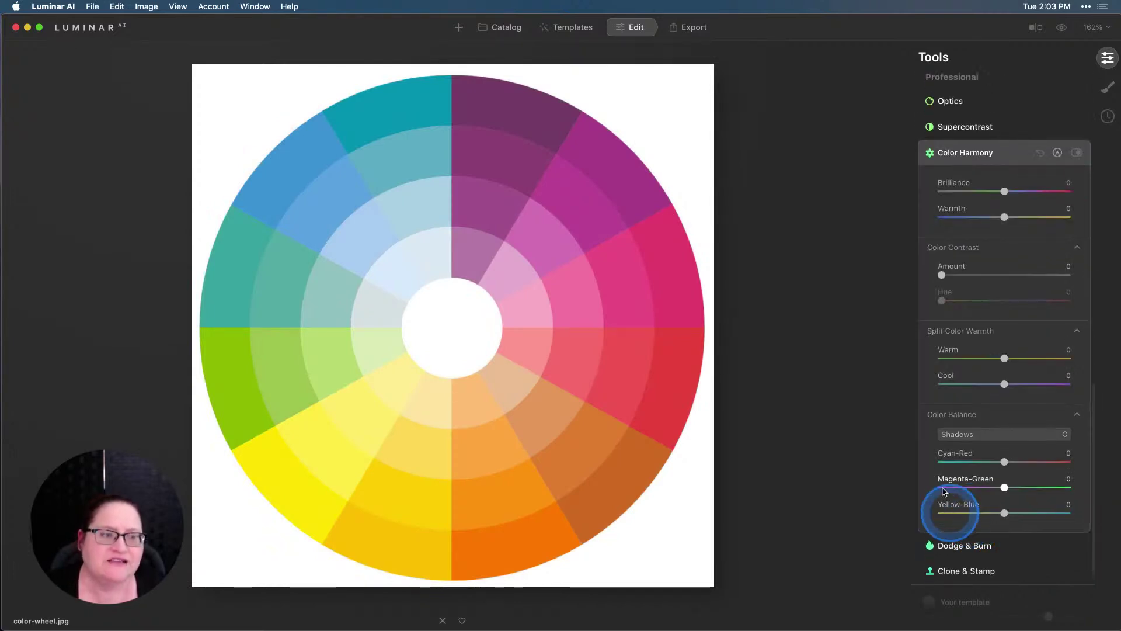
left_click(1005, 222)
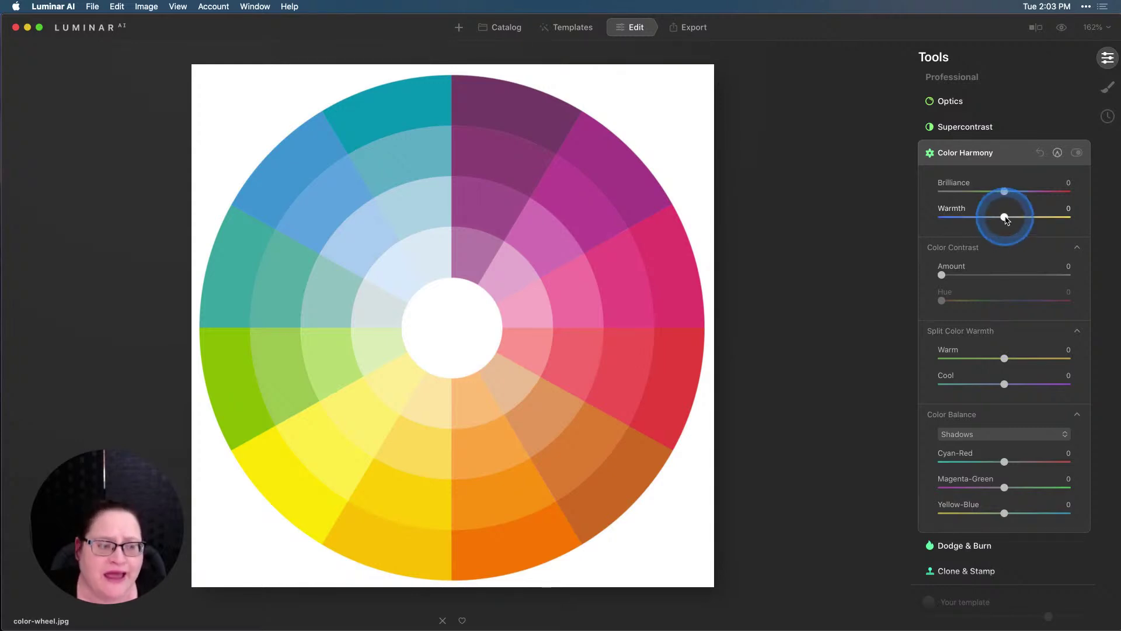
left_click_drag(1005, 218, 1088, 215)
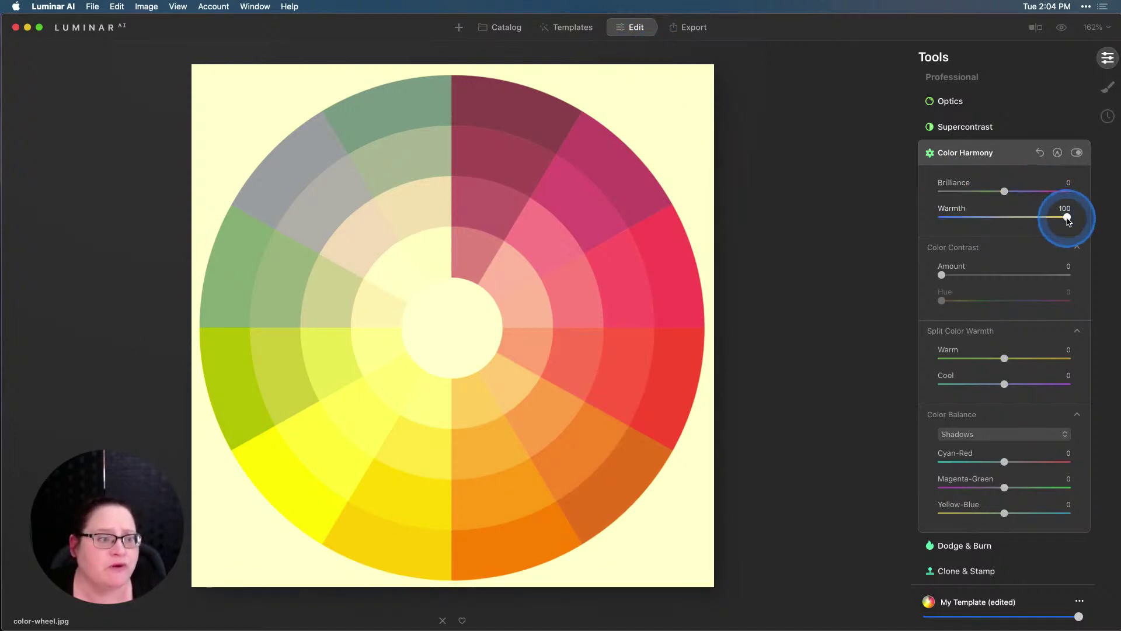
left_click_drag(1067, 217, 870, 224)
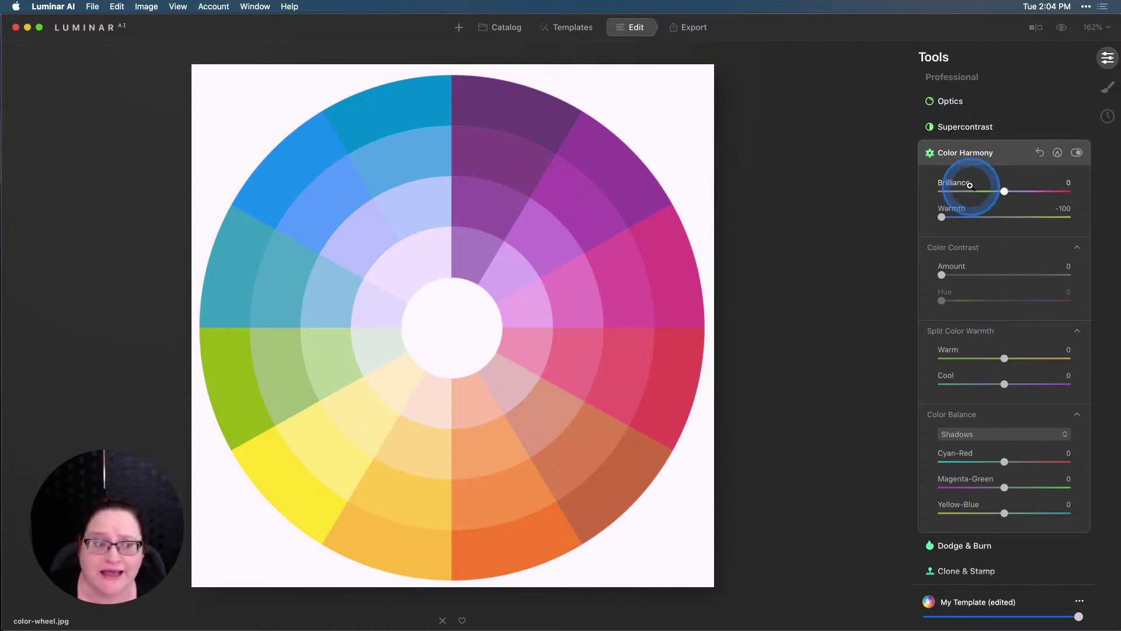
double_click(950, 212)
Lower the Light tool's Temperature, reset it to as shot, and reopen Color Harmony.
scroll(947, 223, "up", 10)
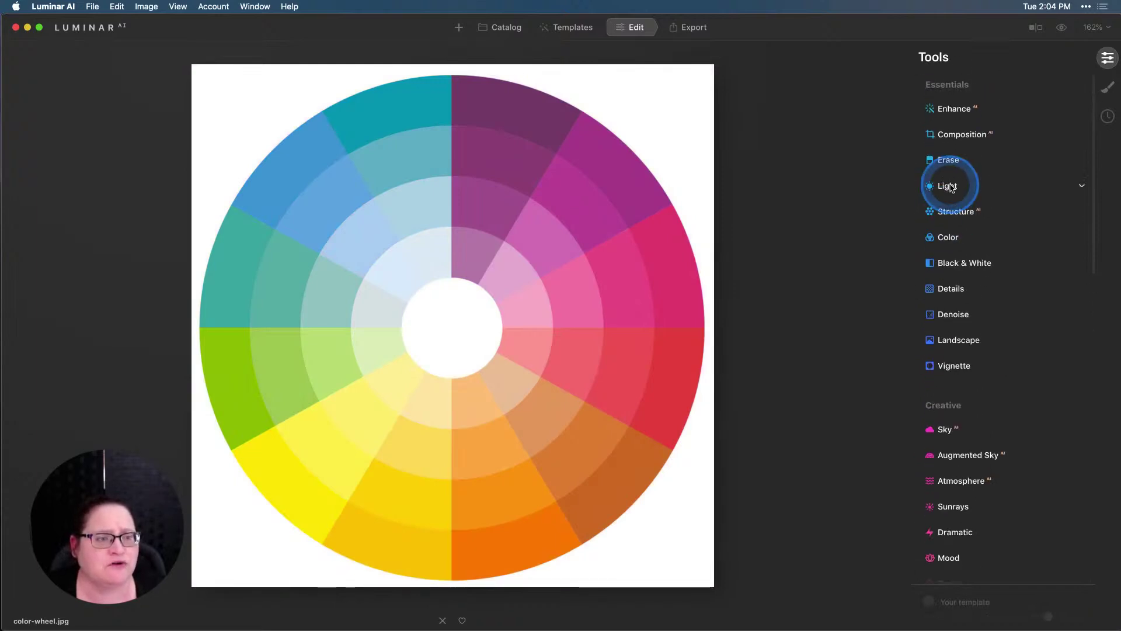
left_click(947, 193)
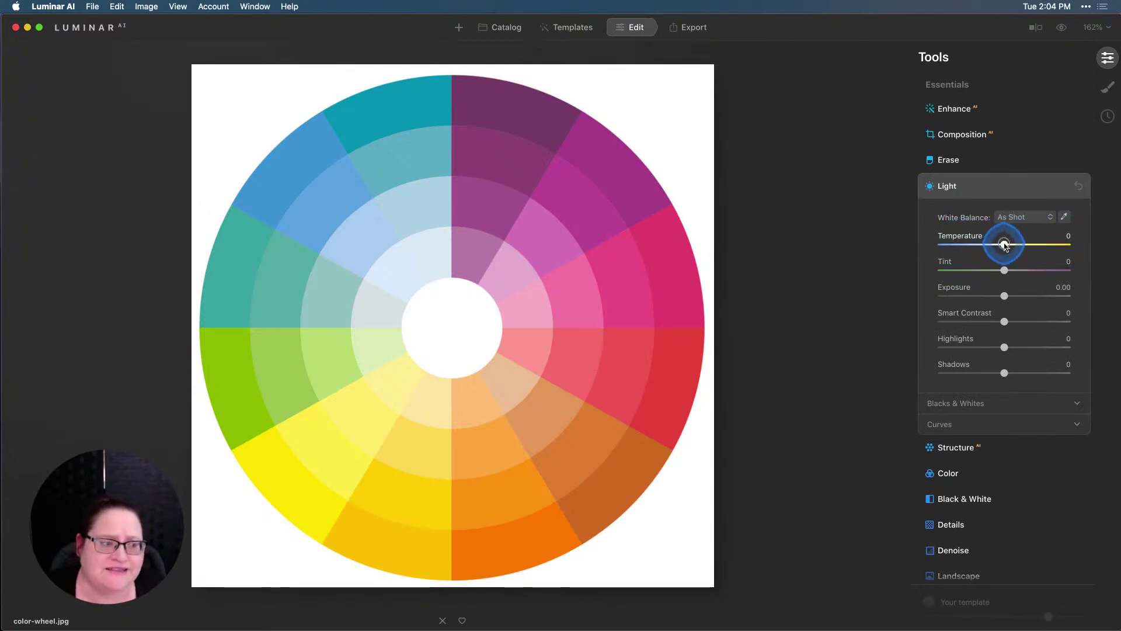
left_click_drag(1004, 245, 896, 257)
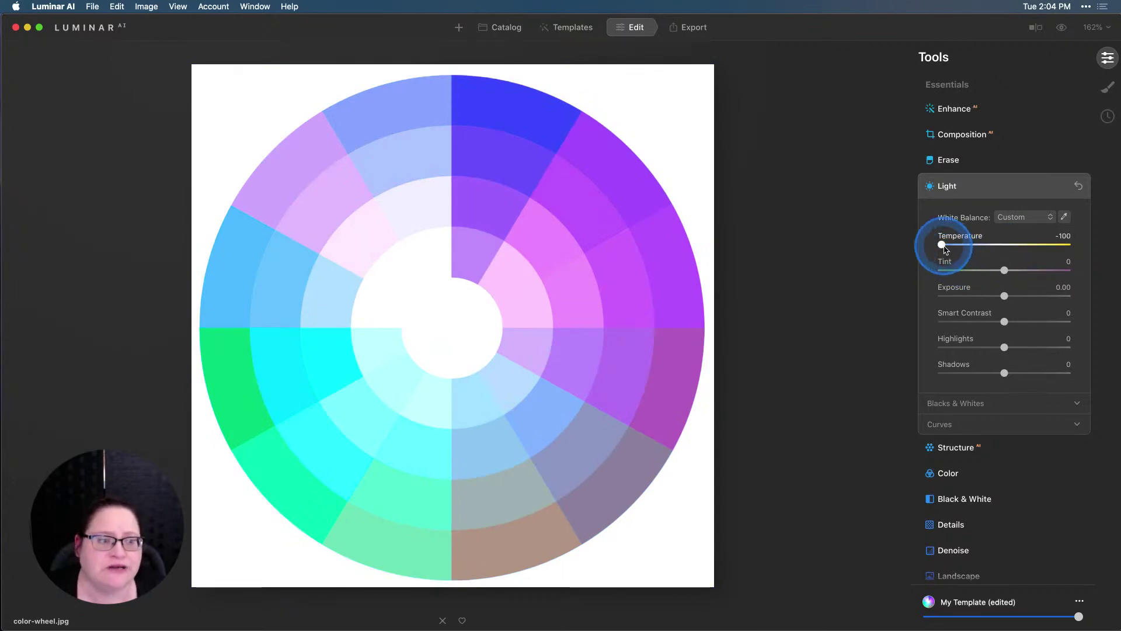
double_click(943, 244)
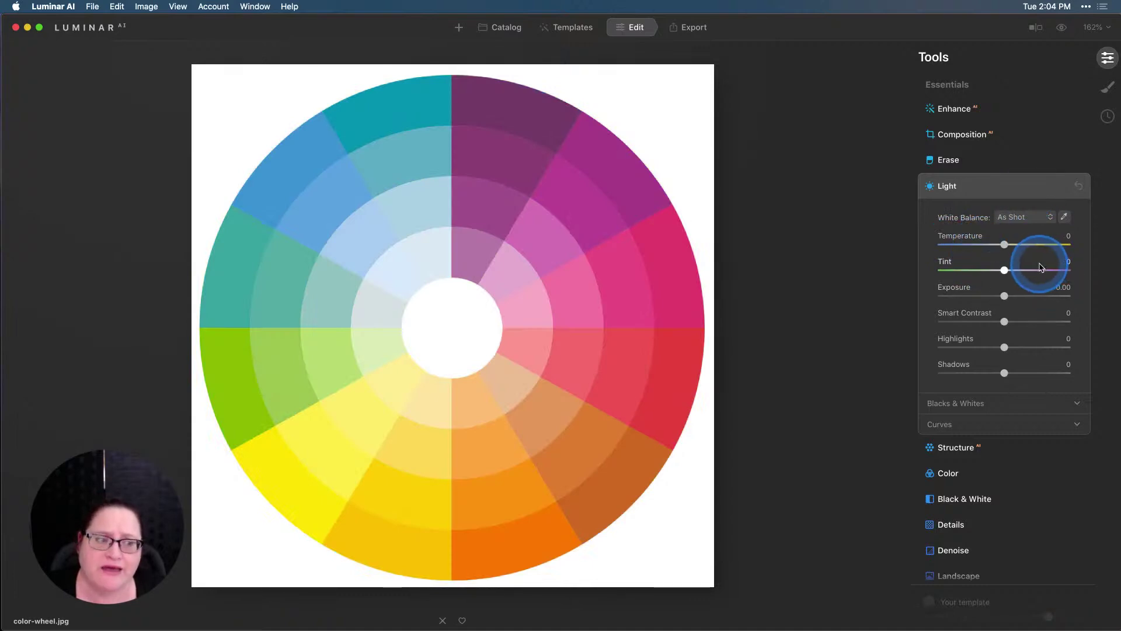
scroll(1028, 270, "down", 10)
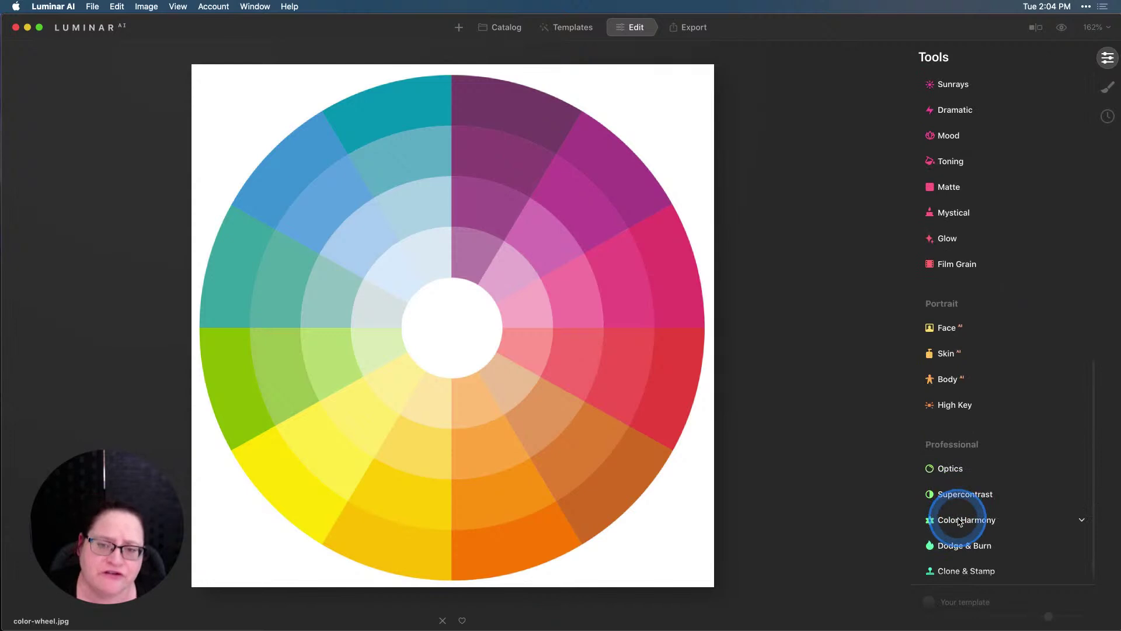
left_click(960, 522)
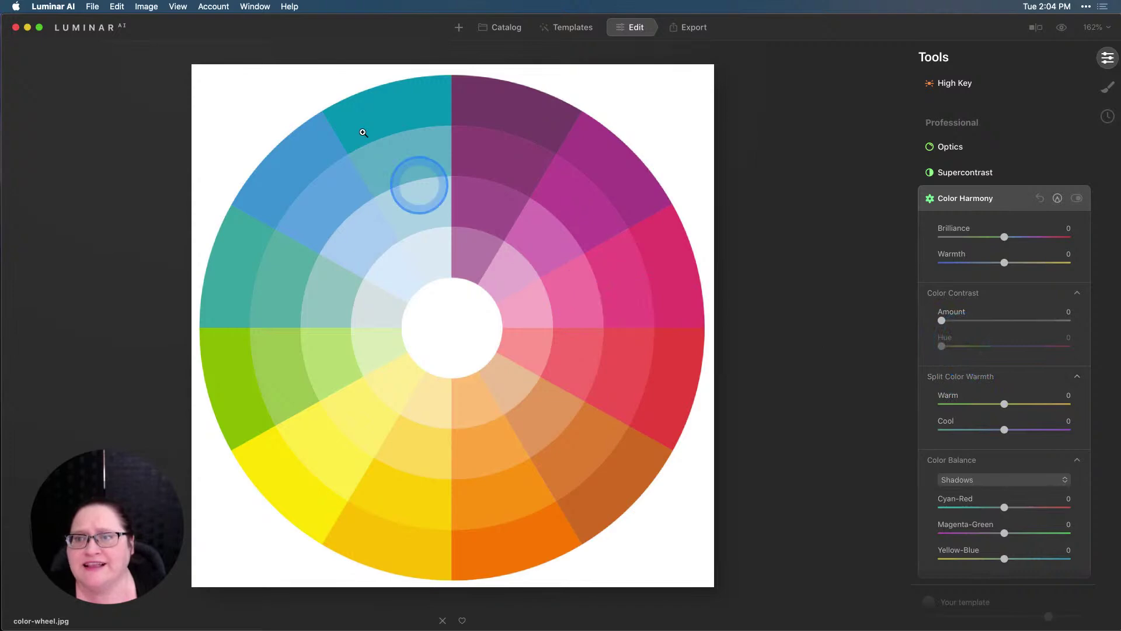
Go to the Color Harmony Tool page of the online User Guide in Safari via Help.
left_click(289, 7)
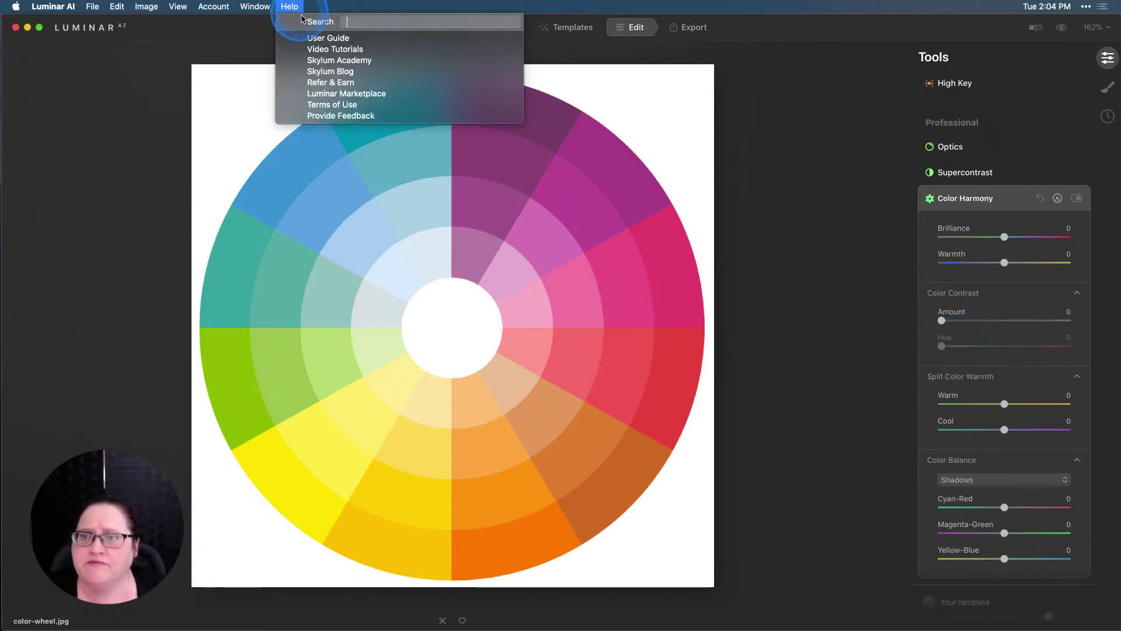
left_click(322, 39)
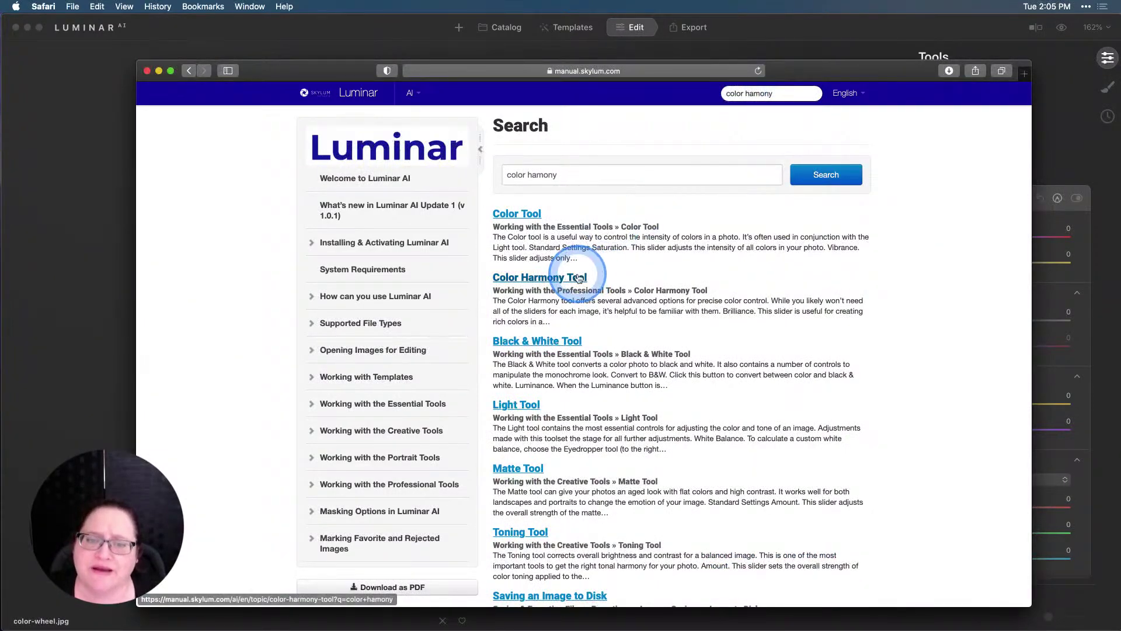
left_click(580, 277)
scroll(579, 271, "down", 5)
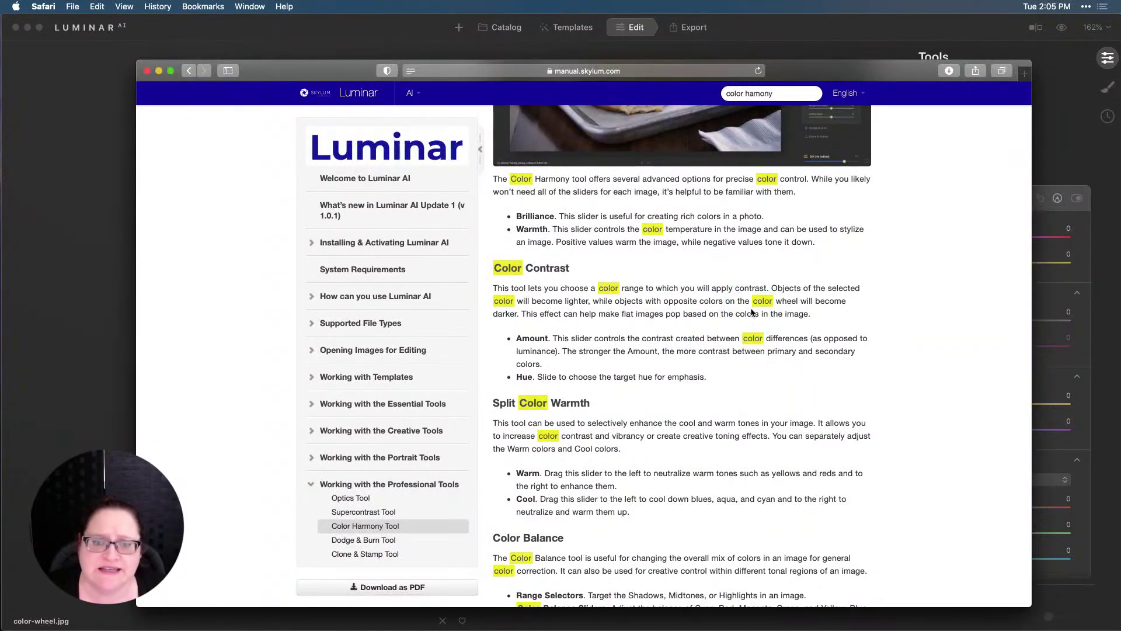
Back in Luminar, try Color Contrast Amount 35 and shift its Hue, including to 168.
left_click(92, 340)
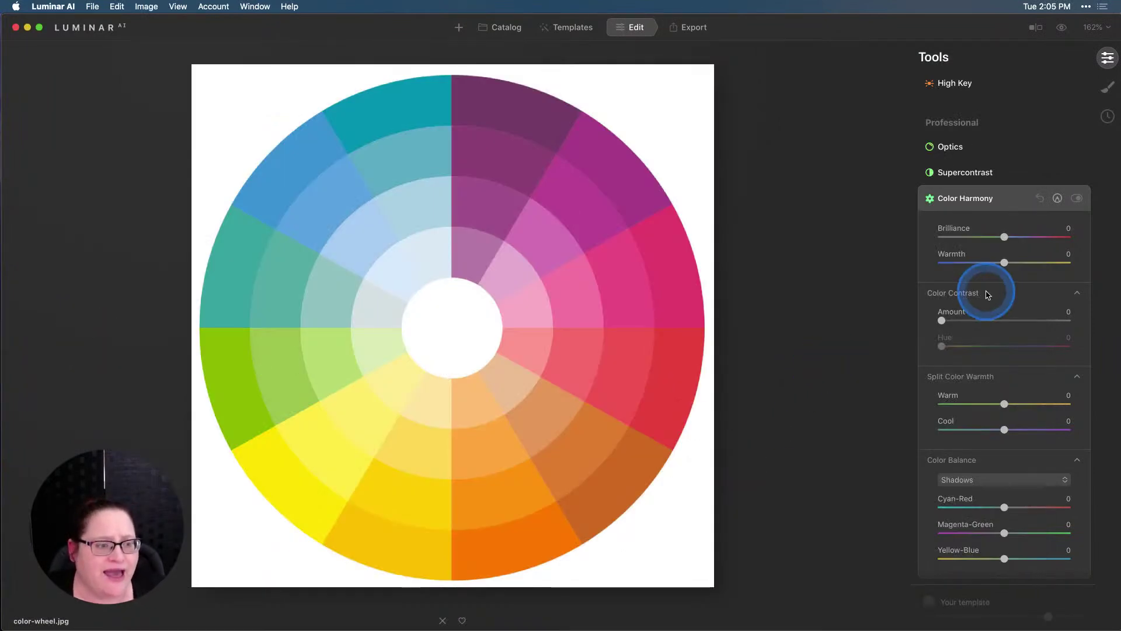
left_click_drag(936, 328, 1098, 322)
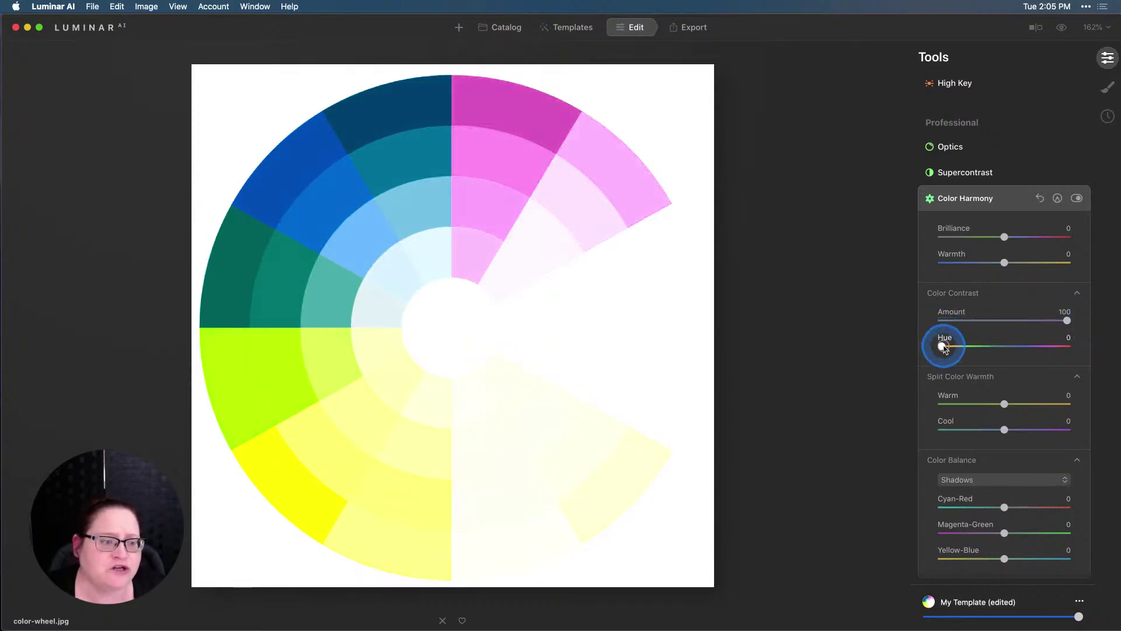
left_click_drag(943, 346, 1074, 346)
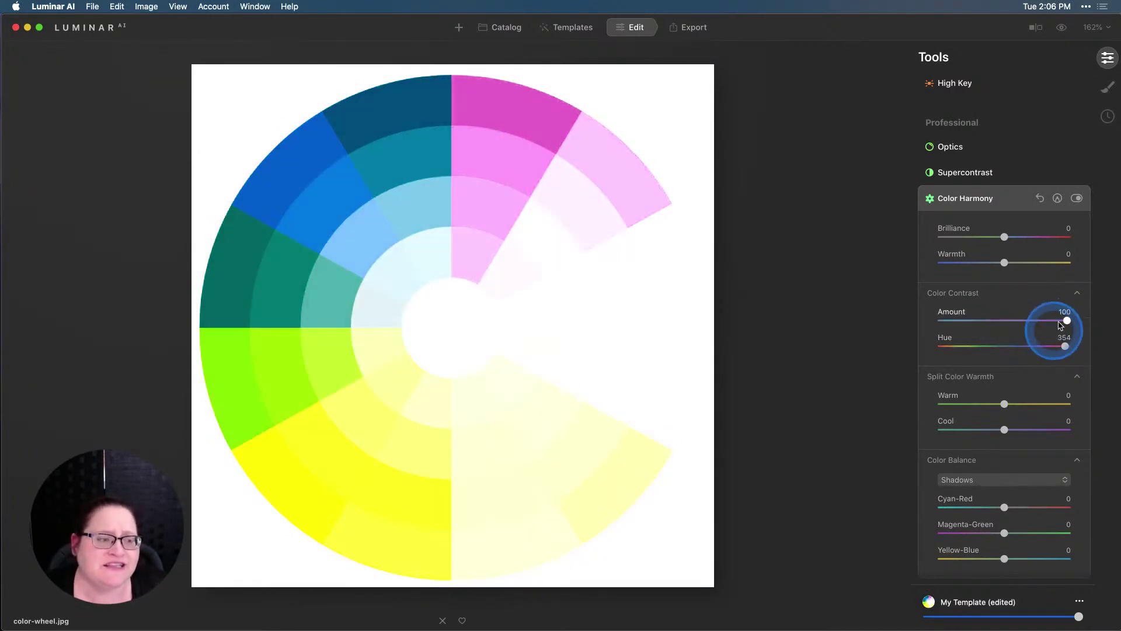
left_click_drag(1065, 347, 1001, 345)
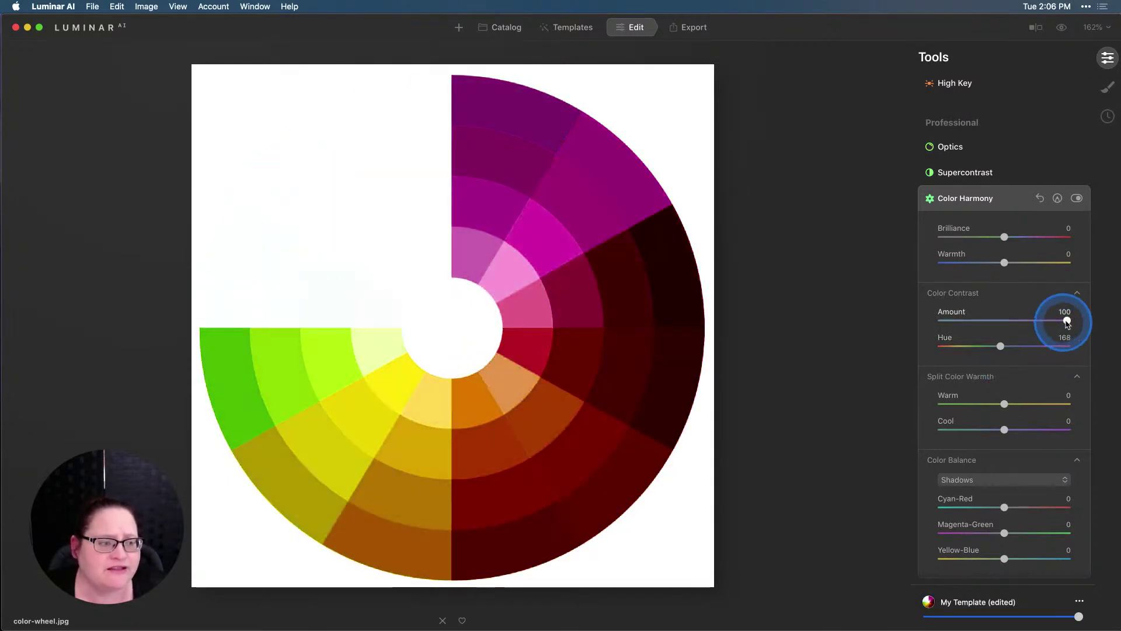
left_click_drag(1067, 320, 993, 323)
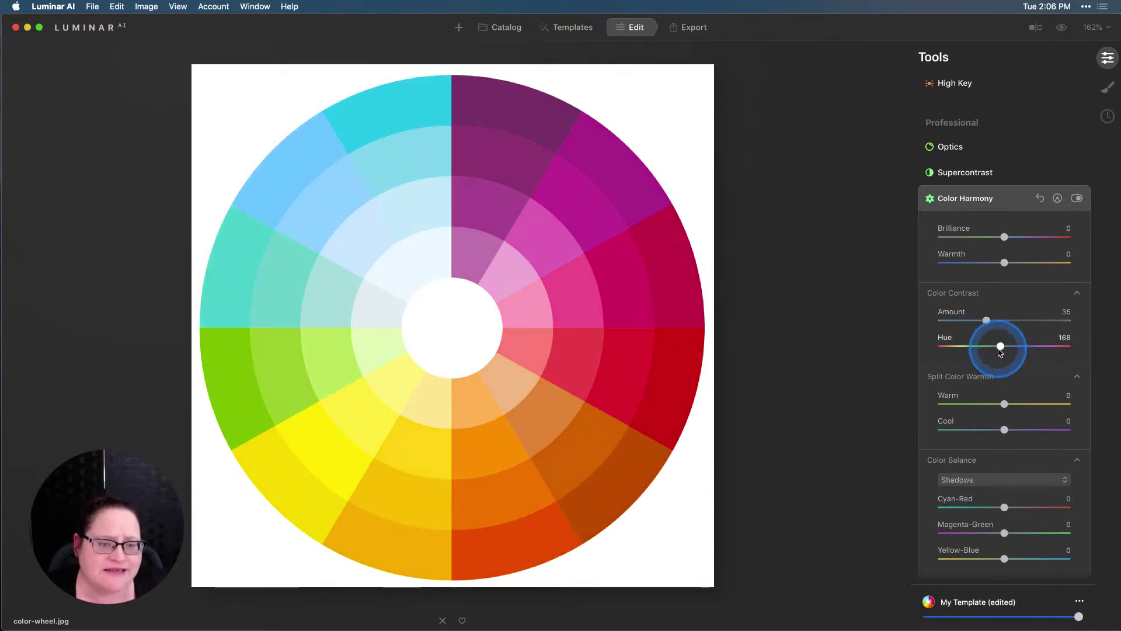
left_click_drag(1001, 350, 1059, 346)
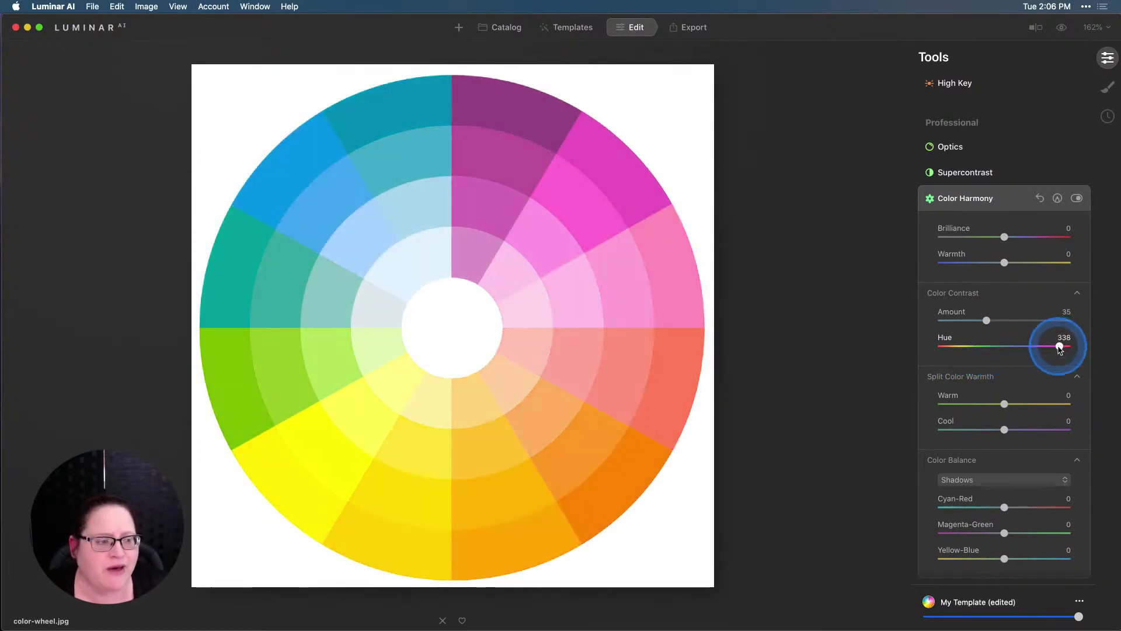
Reset Color Contrast Hue and Amount both back to 0.
double_click(1060, 347)
left_click(986, 321)
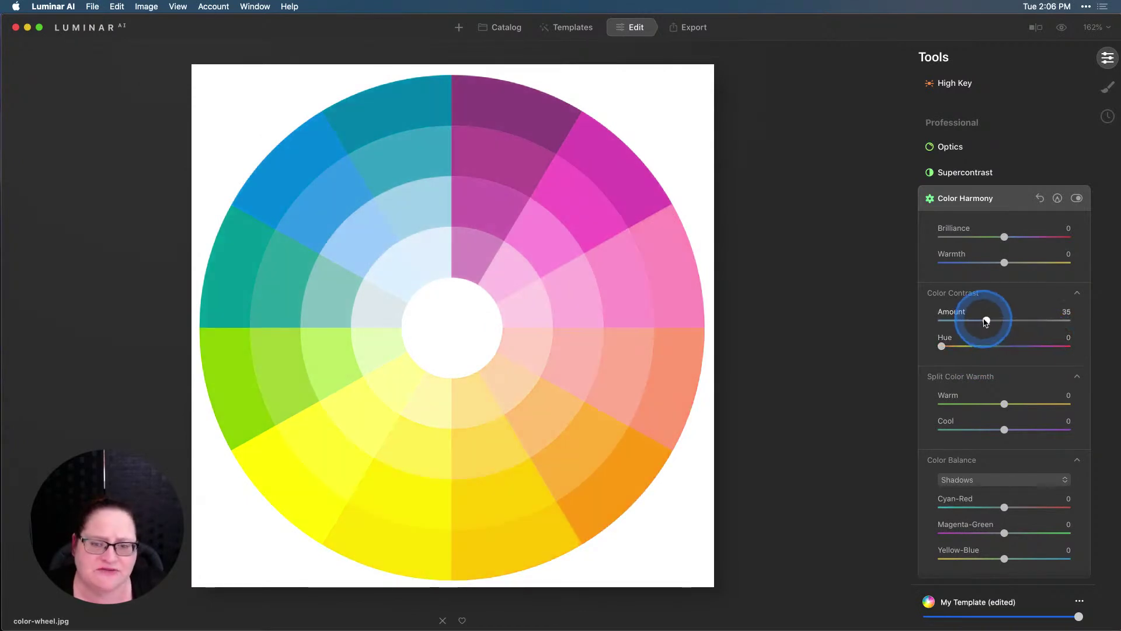
double_click(986, 321)
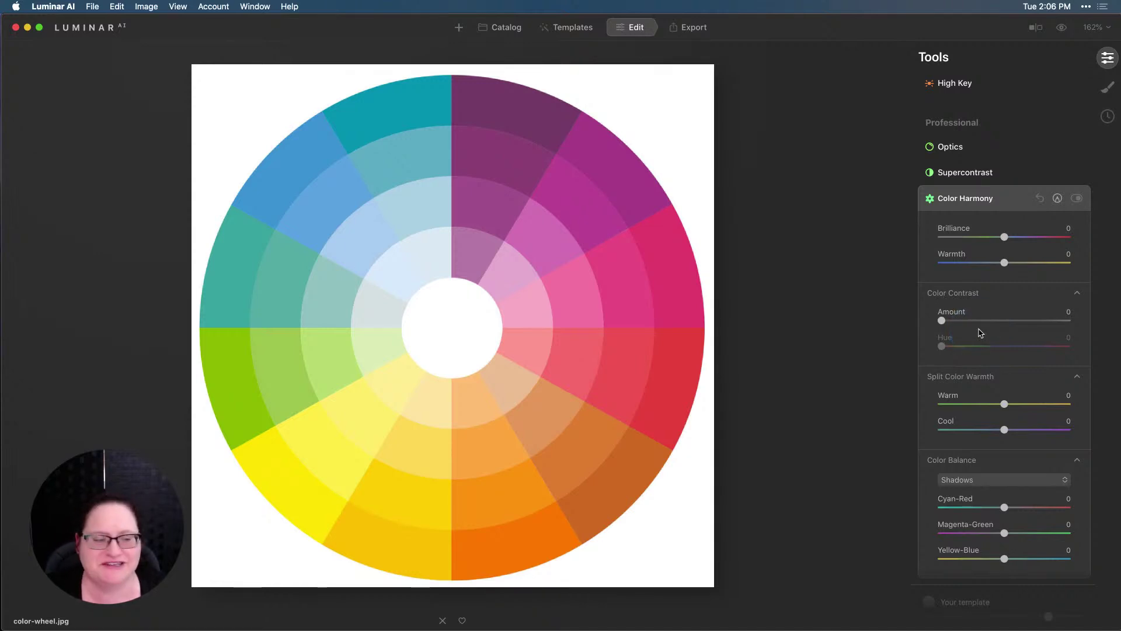
left_click(986, 347)
scroll(986, 347, "down", 3)
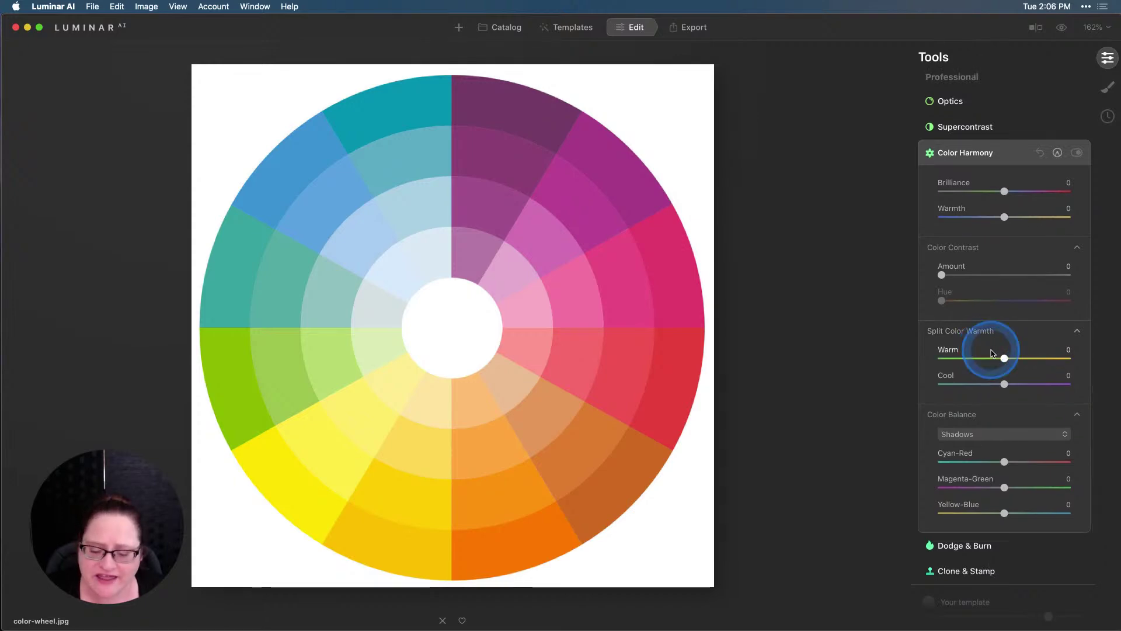
Scroll the Safari manual to the Split Color Warmth and Color Balance explanations.
key("super+Tab")
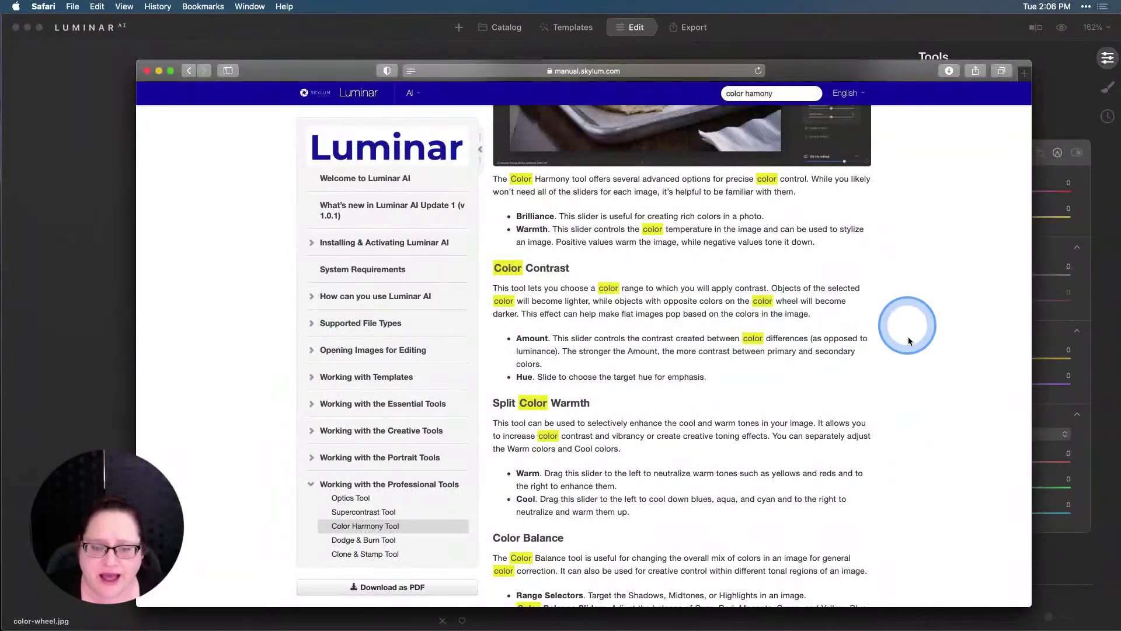
scroll(907, 350, "down", 5)
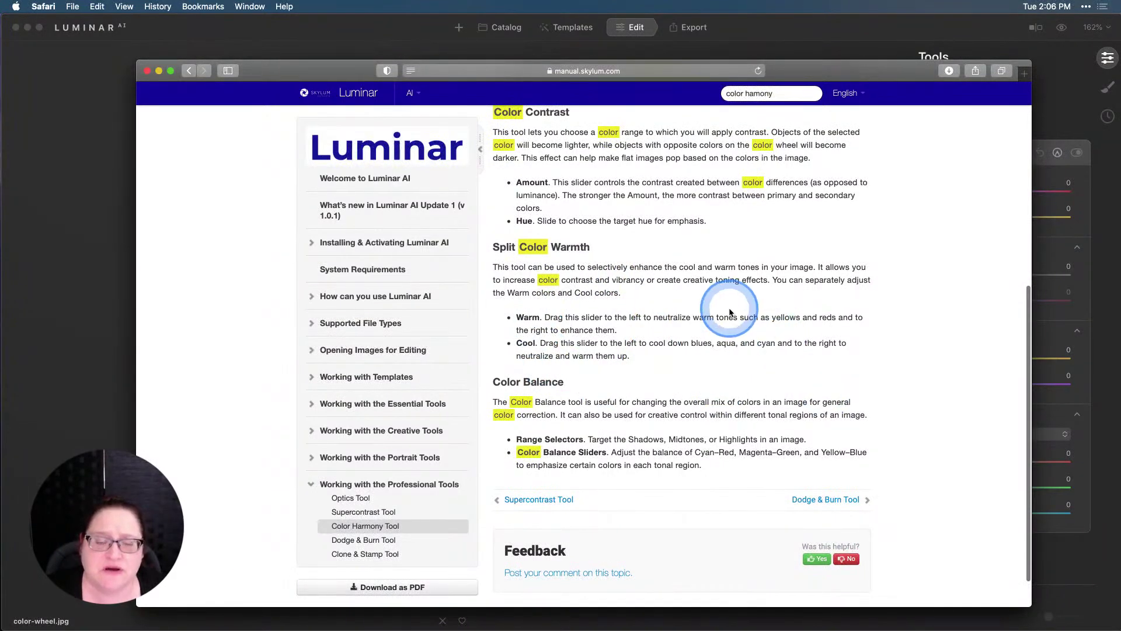
key("super+Tab")
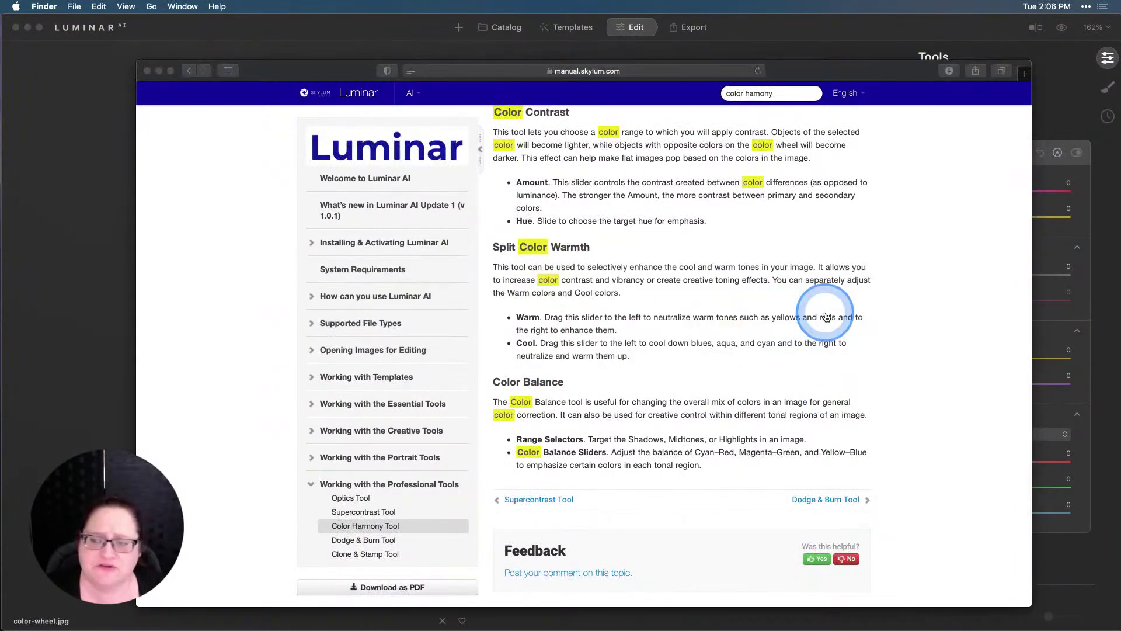
left_click(32, 433)
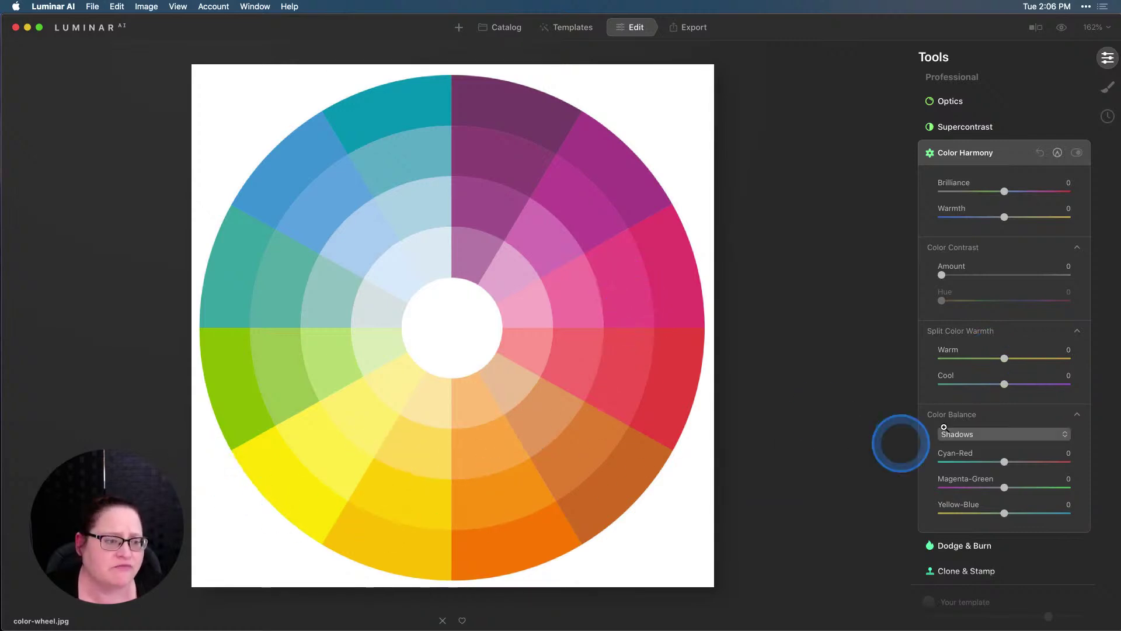
left_click_drag(1004, 358, 1074, 346)
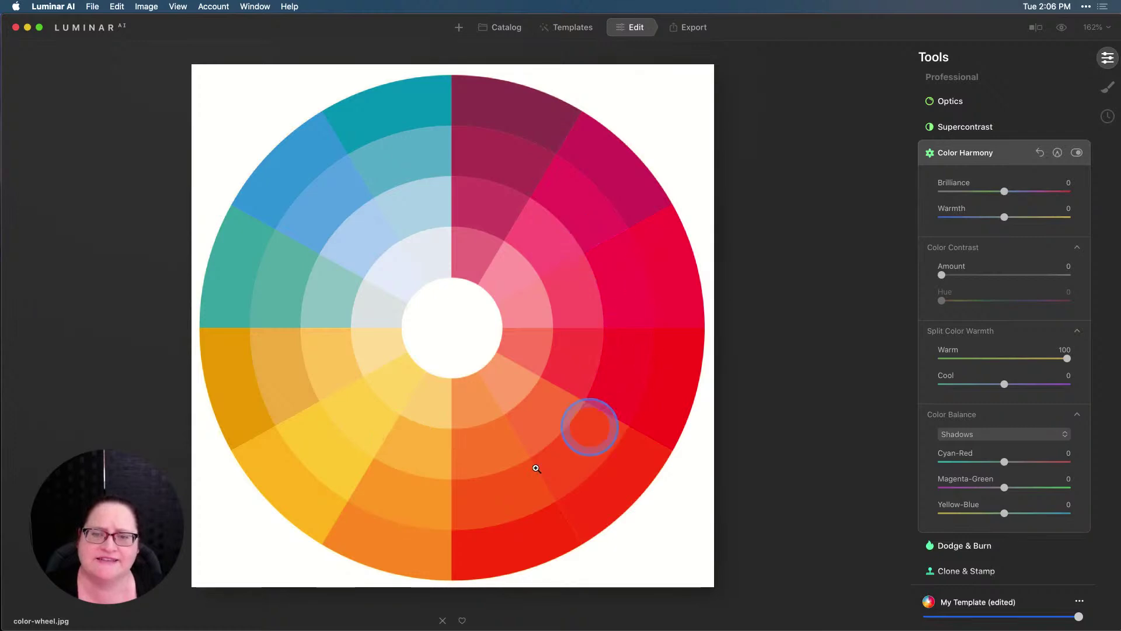
double_click(1066, 357)
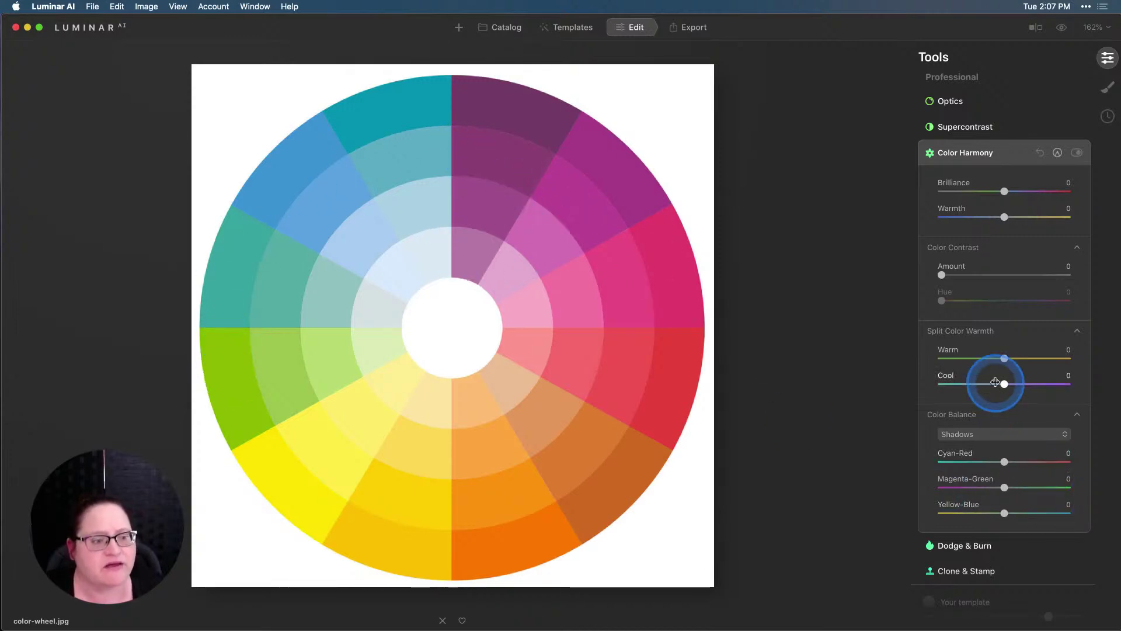
left_click_drag(999, 383, 1068, 387)
double_click(1069, 386)
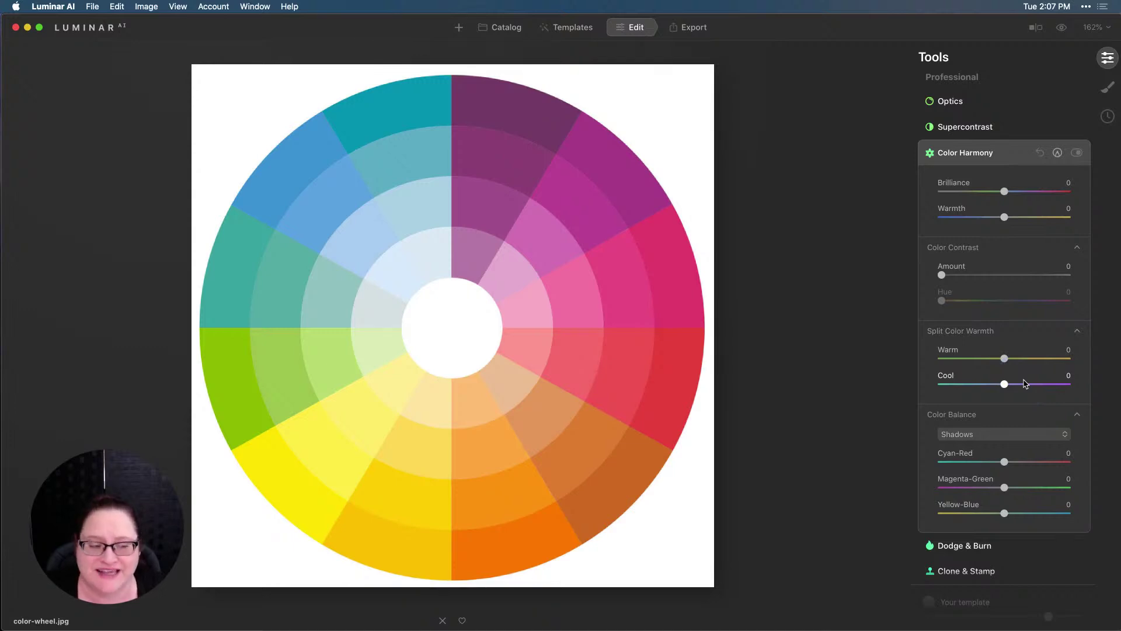
left_click(1015, 409)
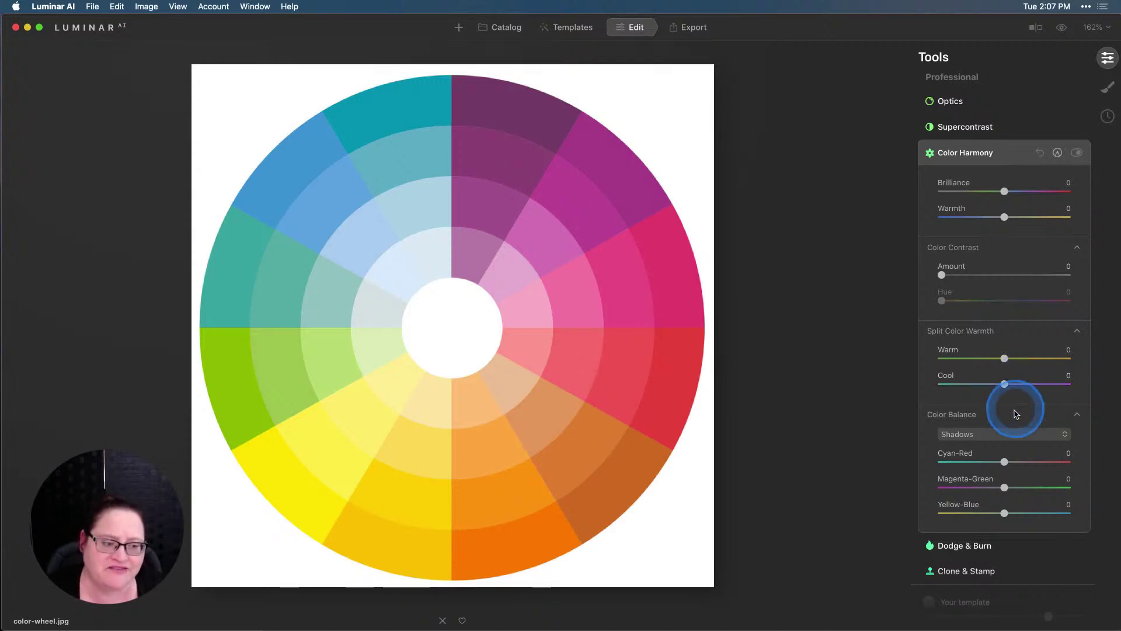
Check the Color Balance tonal range choices, then turn on View > Show Histogram.
left_click(991, 432)
left_click(989, 438)
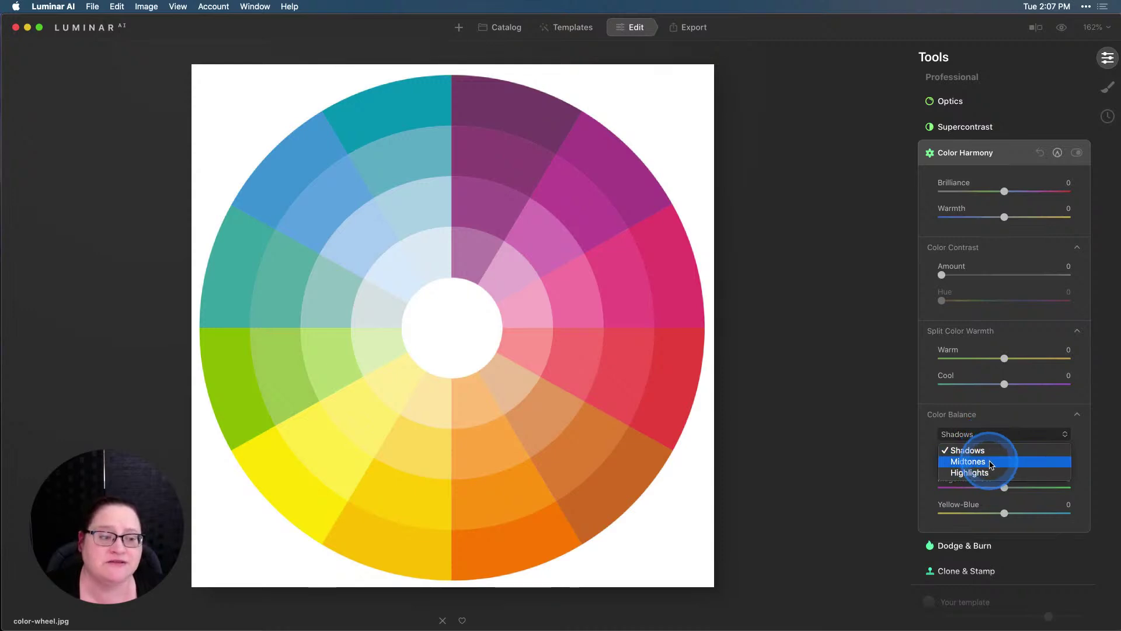
left_click(886, 416)
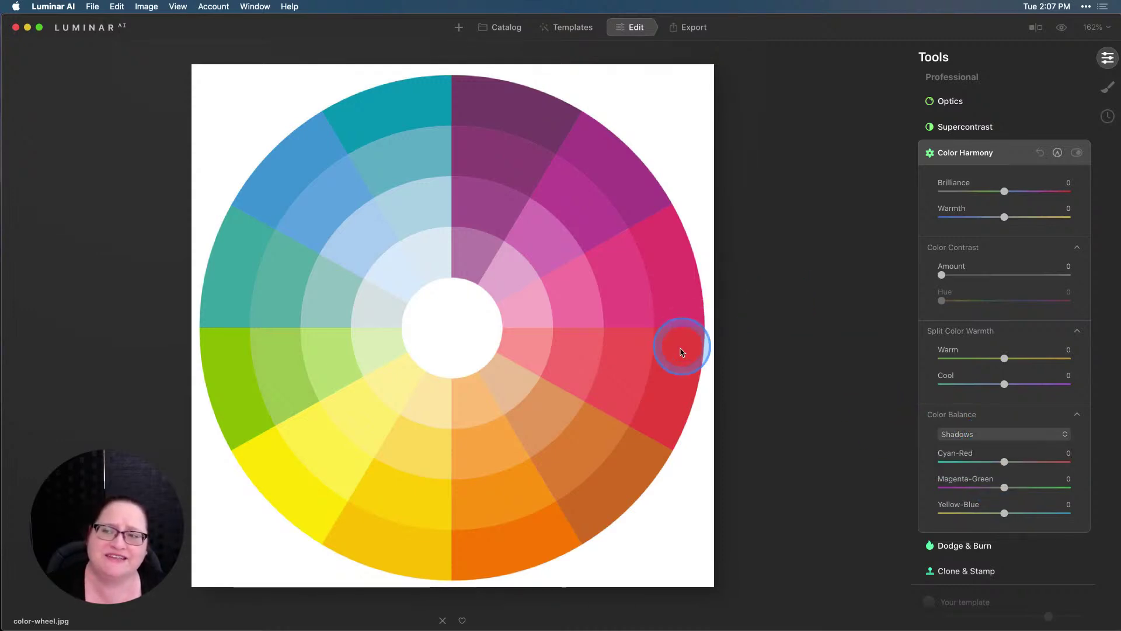
left_click(178, 7)
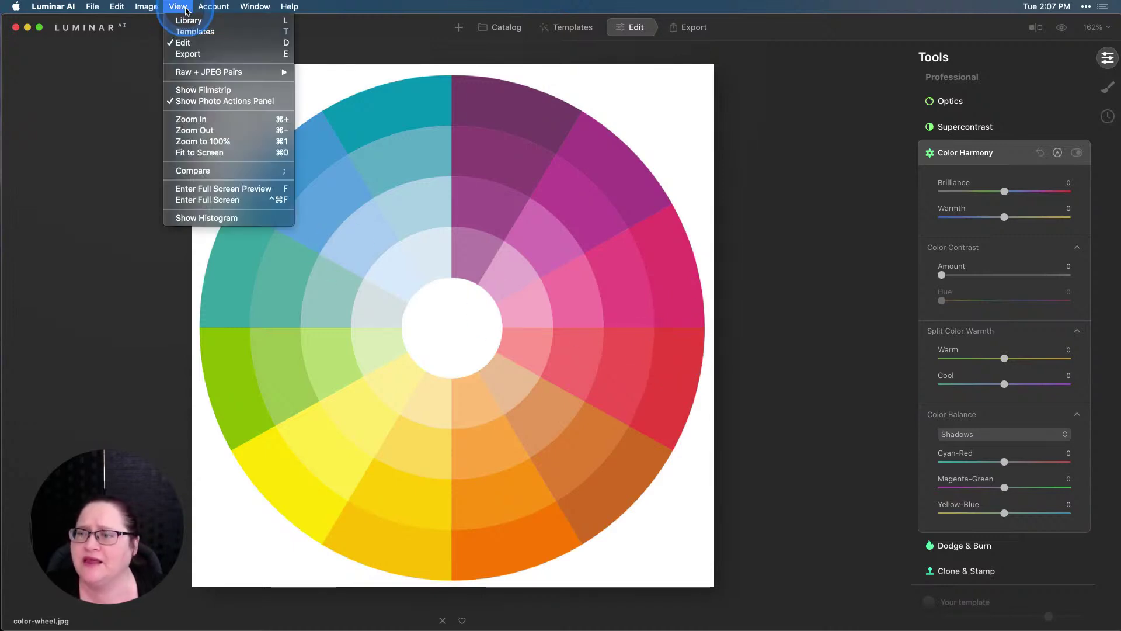
left_click(201, 218)
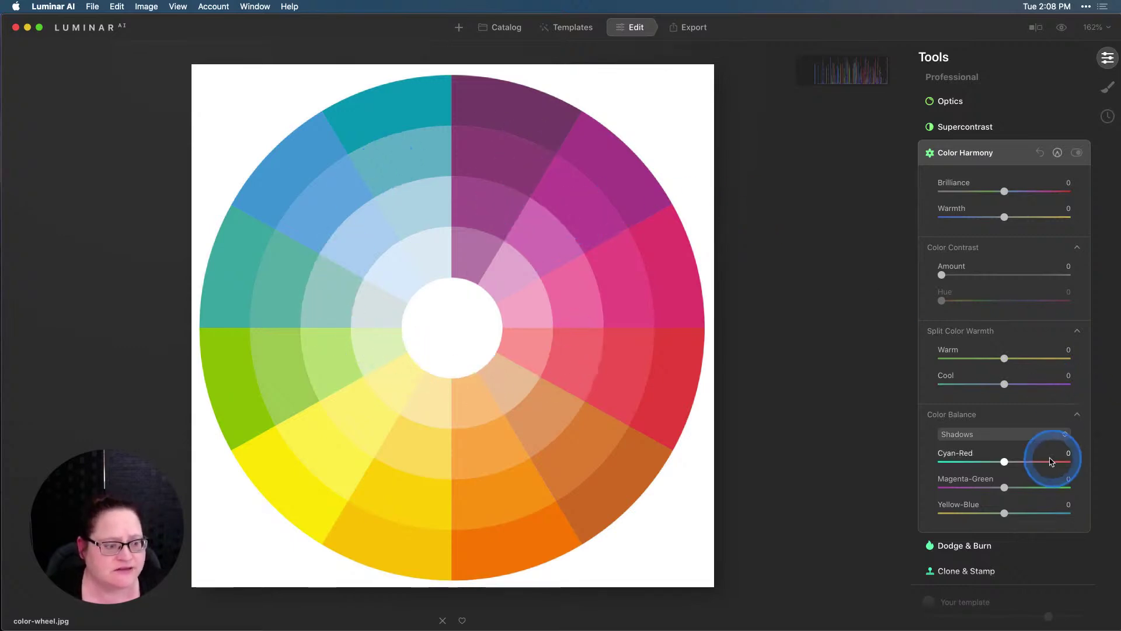
Target Midtones in Color Balance, test the sliders, and reset Cyan-Red, Magenta-Green and Yellow-Blue to 0.
left_click(1035, 439)
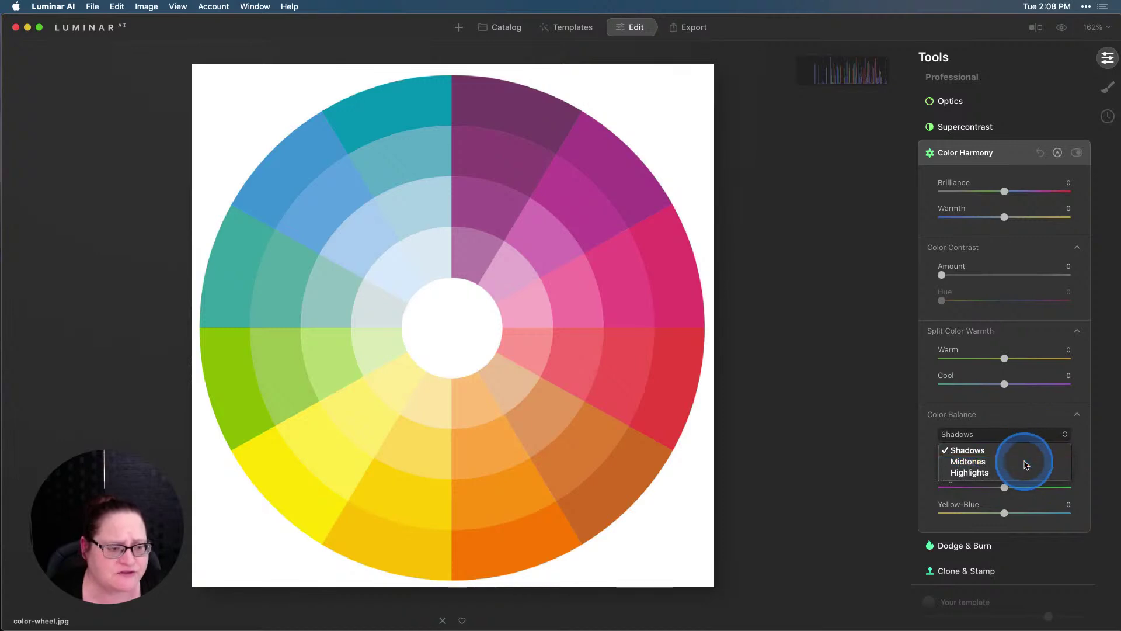
left_click(1026, 462)
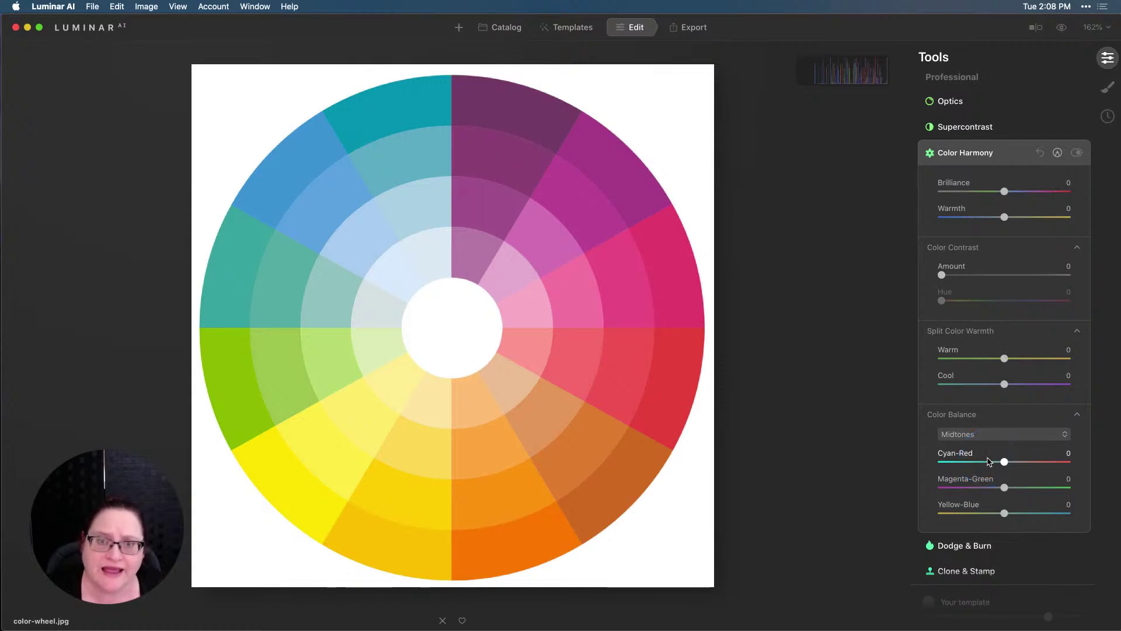
left_click_drag(1004, 461, 1105, 488)
left_click(1003, 487)
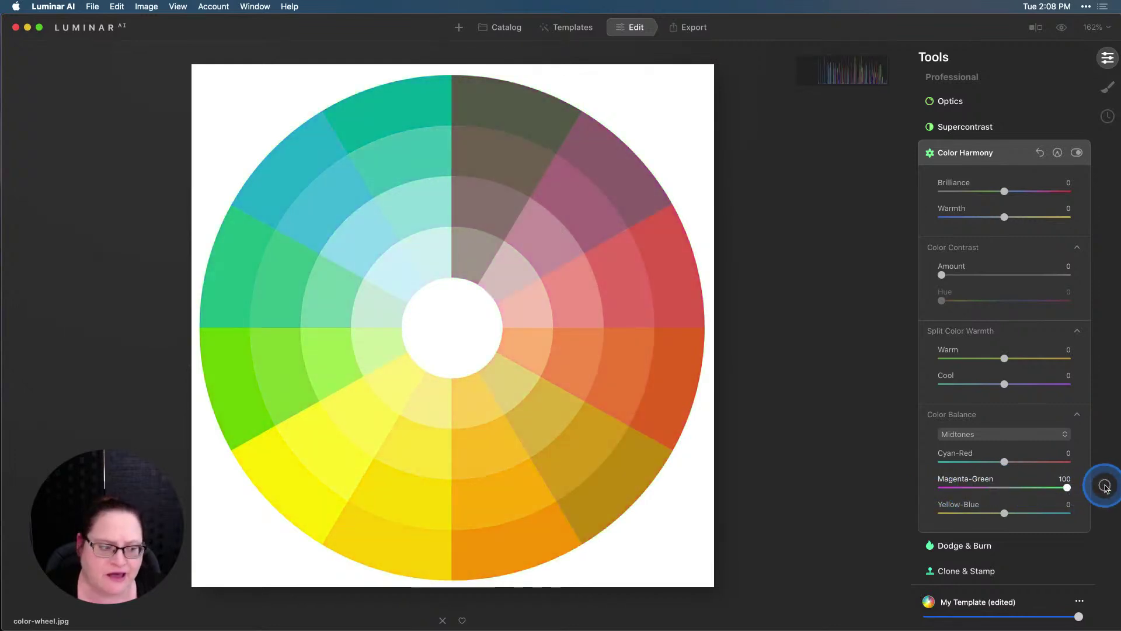
double_click(1068, 487)
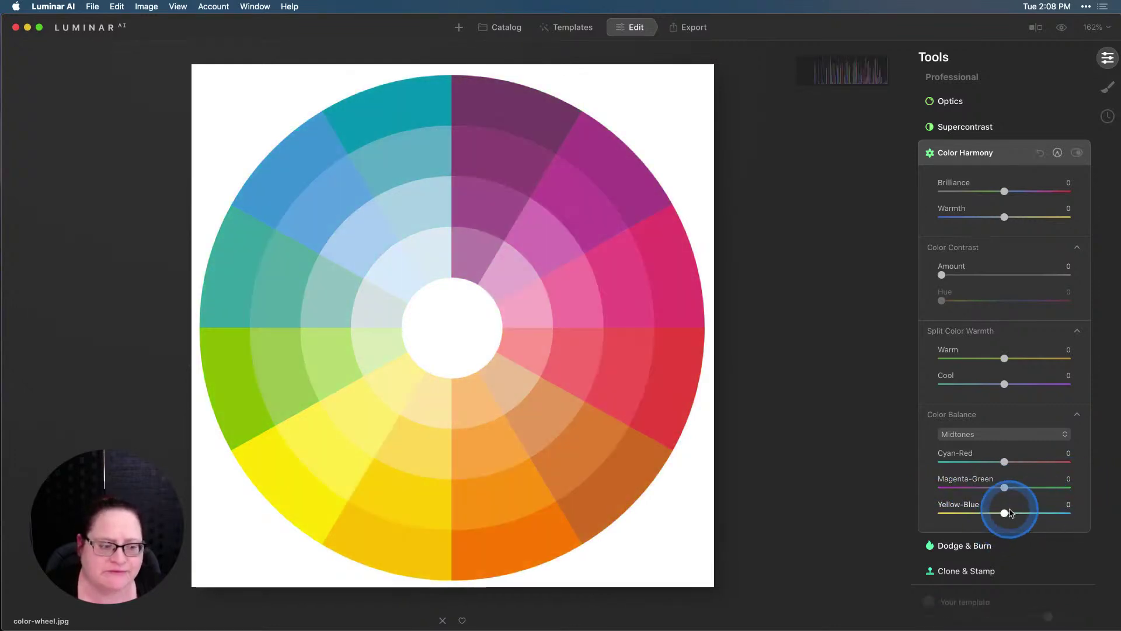
left_click_drag(1011, 512, 1066, 517)
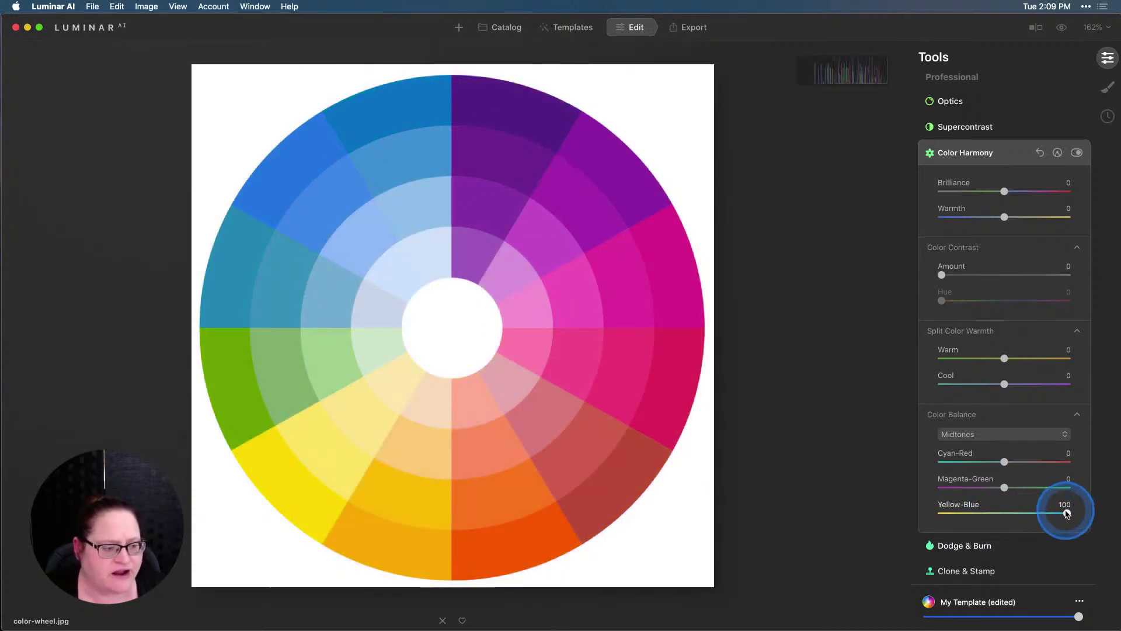
double_click(1067, 513)
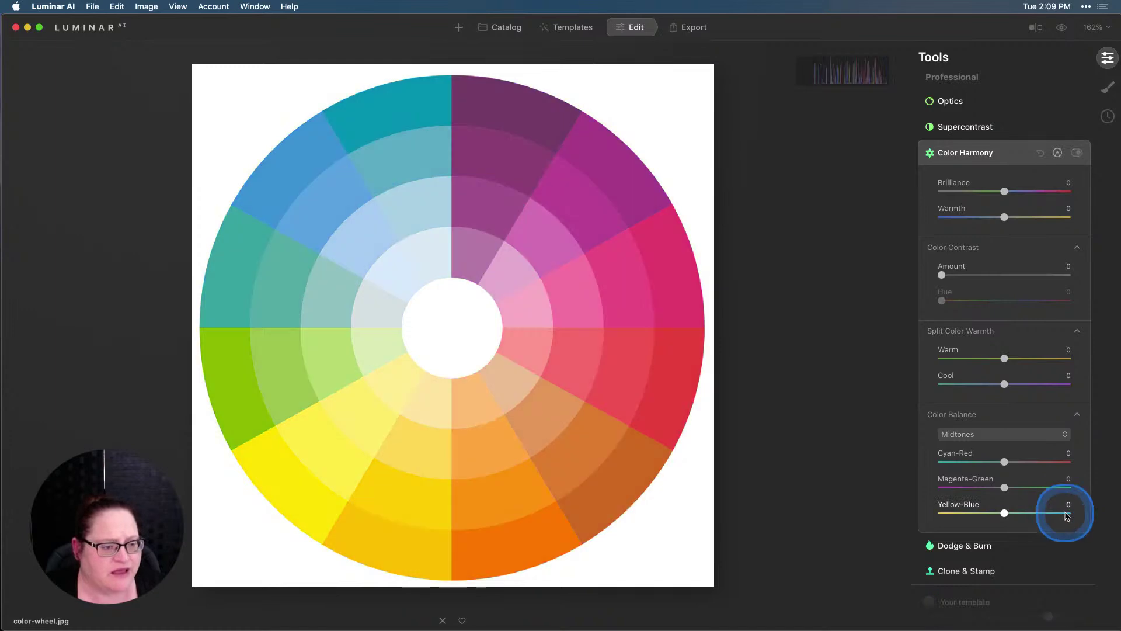
Keep Midtones as the tonal range and return to the Week 13 catalog.
left_click(1028, 435)
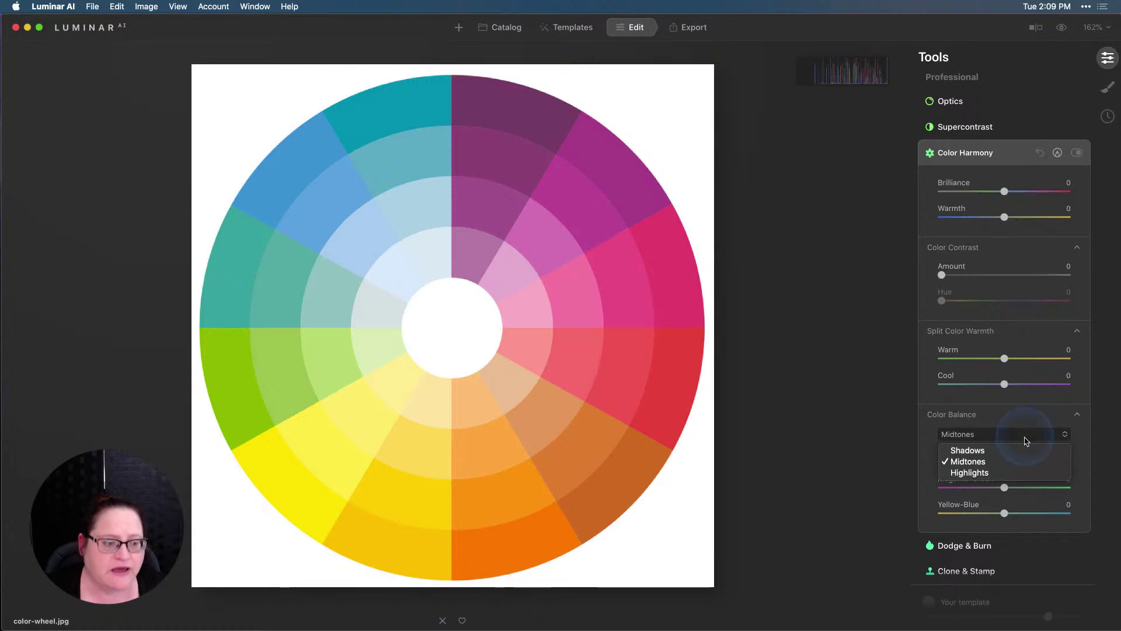
left_click(1021, 450)
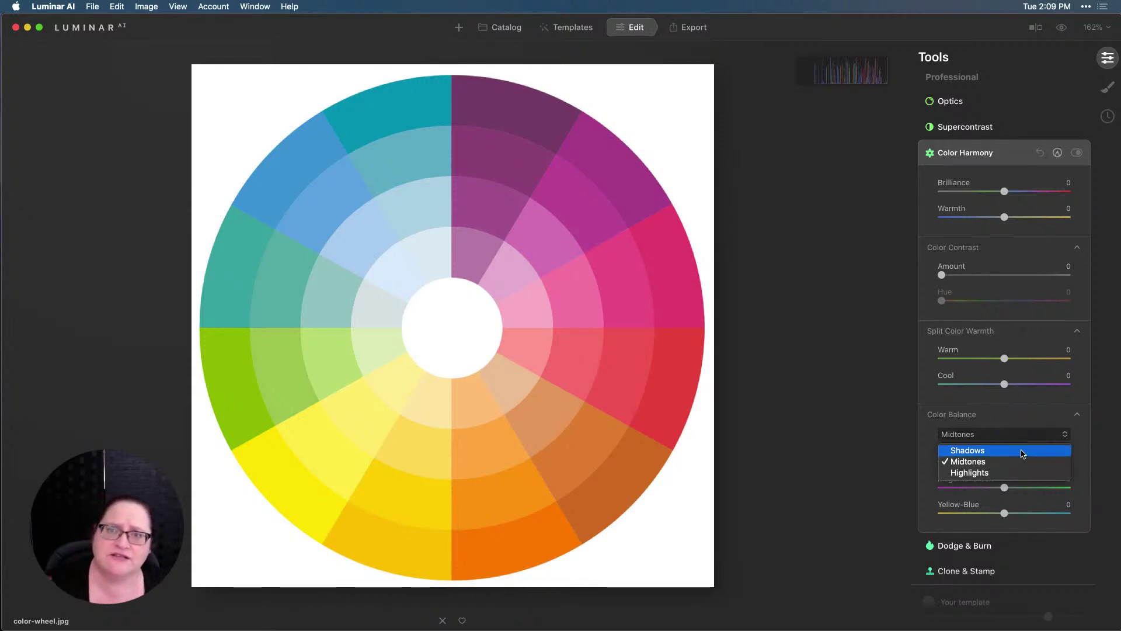
left_click(1023, 456)
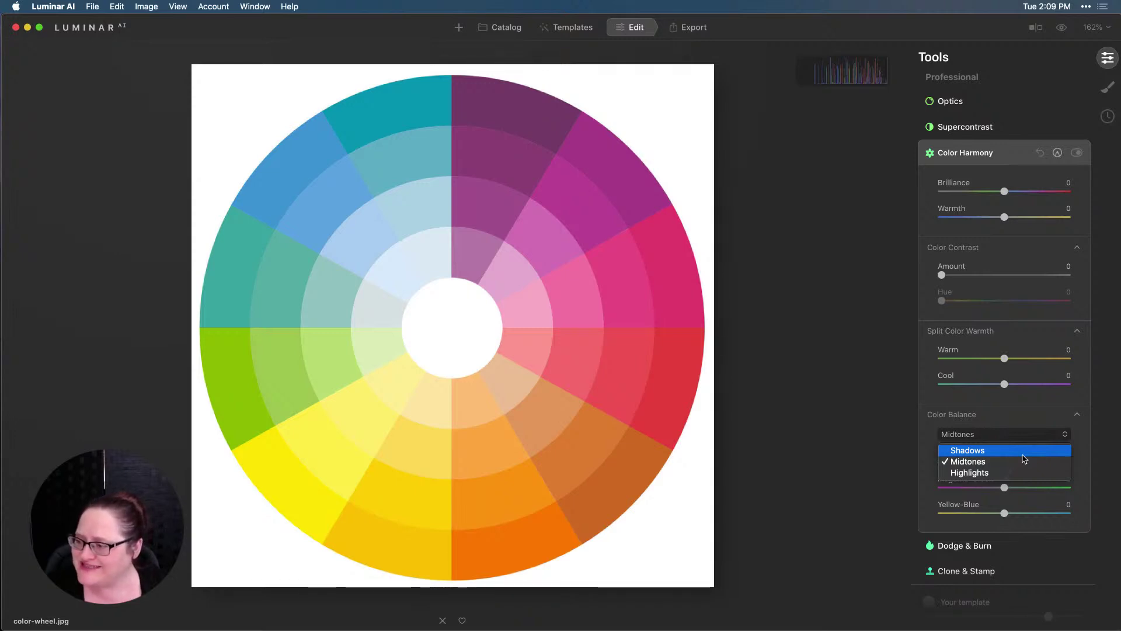
left_click(906, 417)
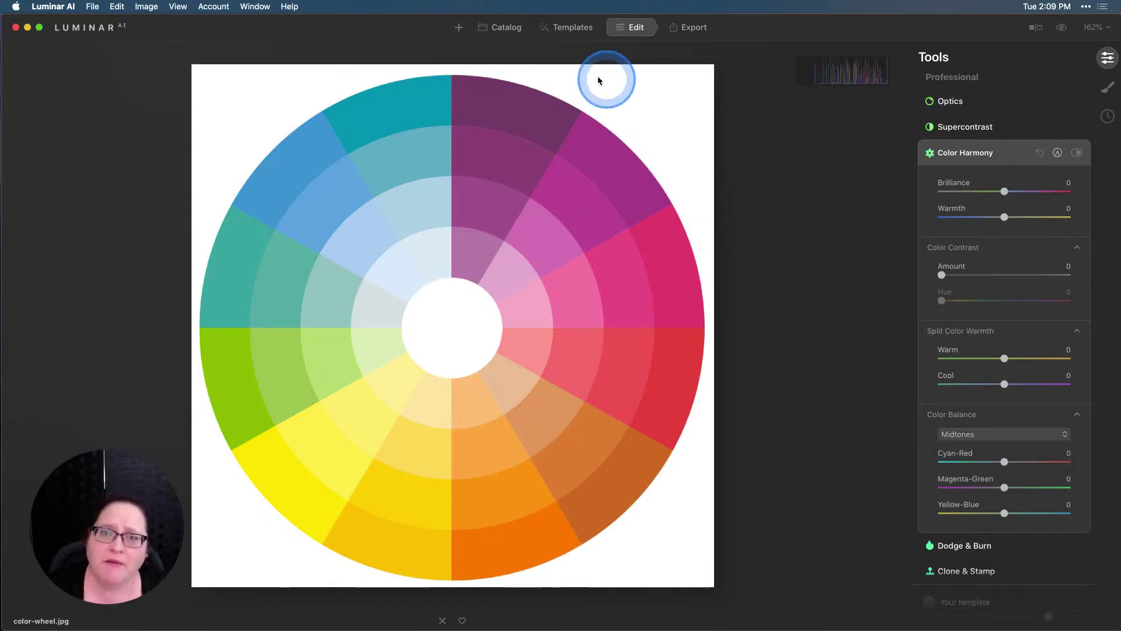
left_click(505, 28)
View the red drink photo large, glance at the amber beer, and compare before/after.
double_click(487, 166)
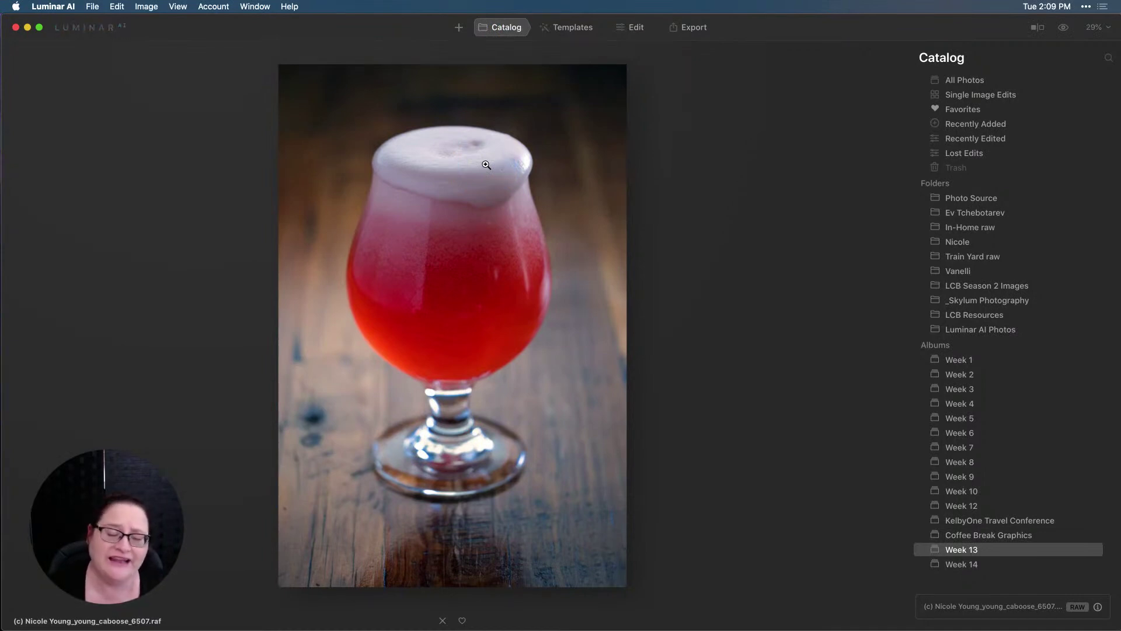
key("Right")
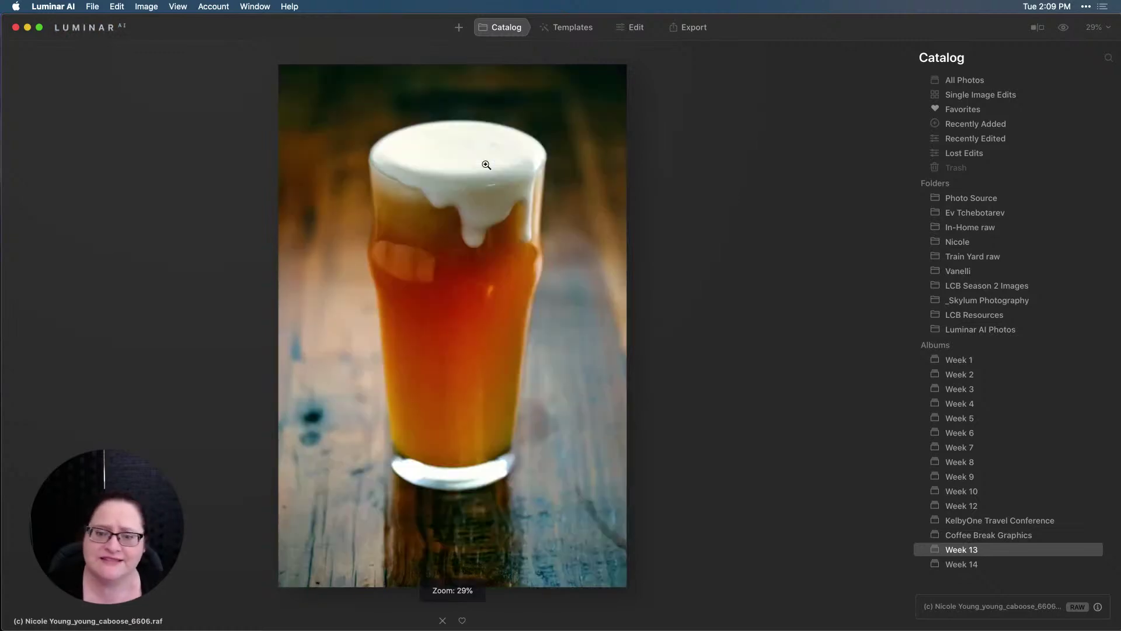
left_click(564, 187)
key("Left")
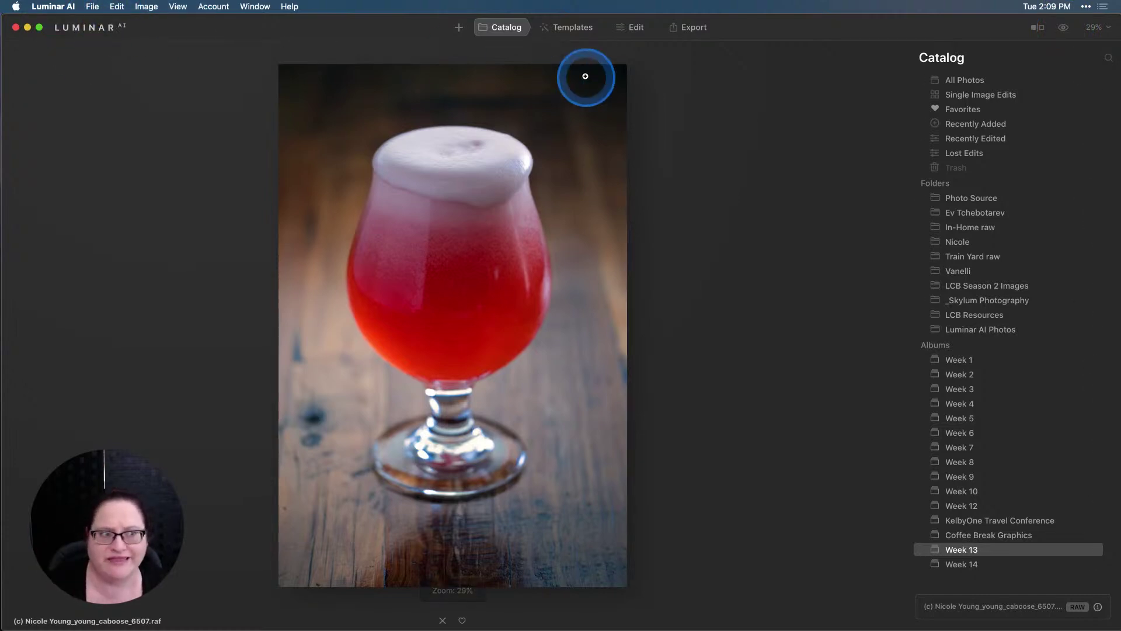
left_click(1065, 29)
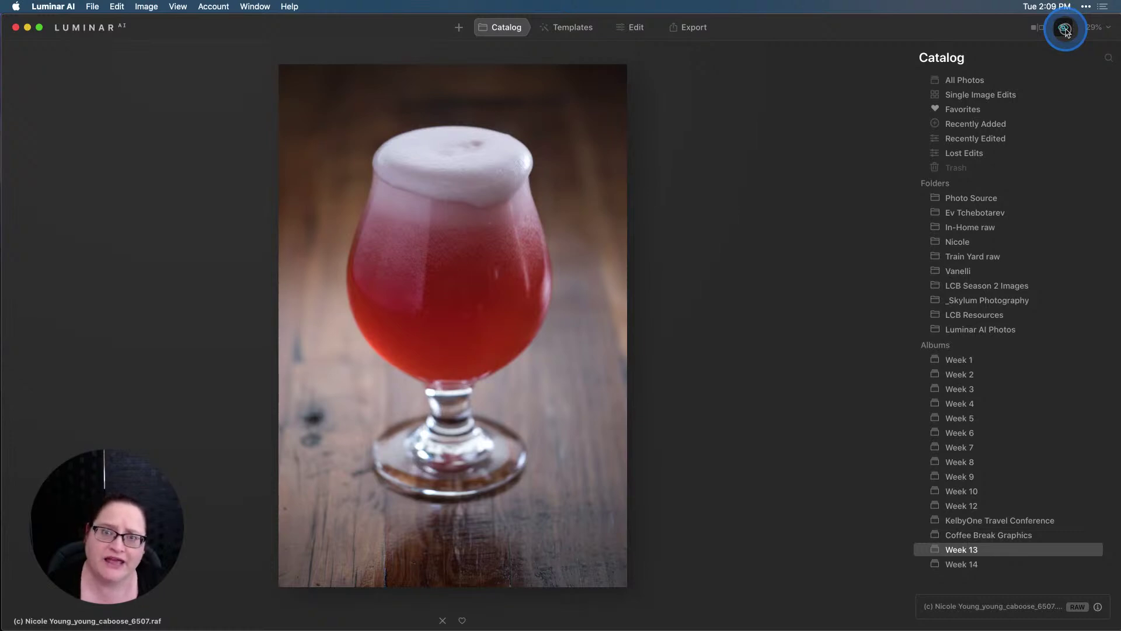
left_click(1064, 29)
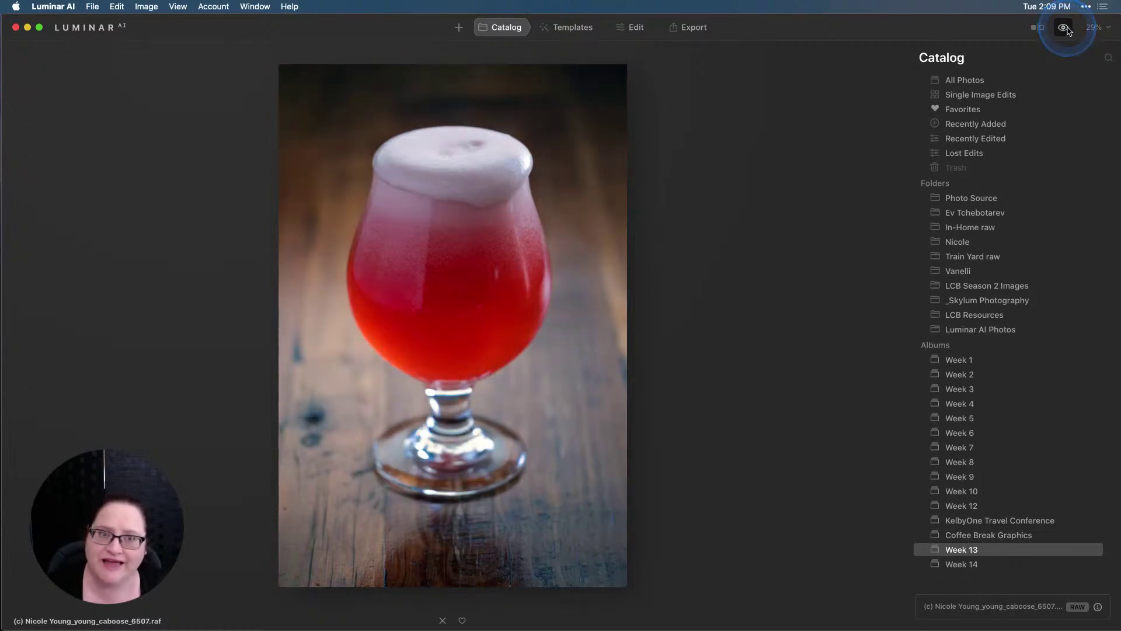
Revert the red drink photo to Original in History, bringing every Color Harmony value back to 0.
left_click(637, 29)
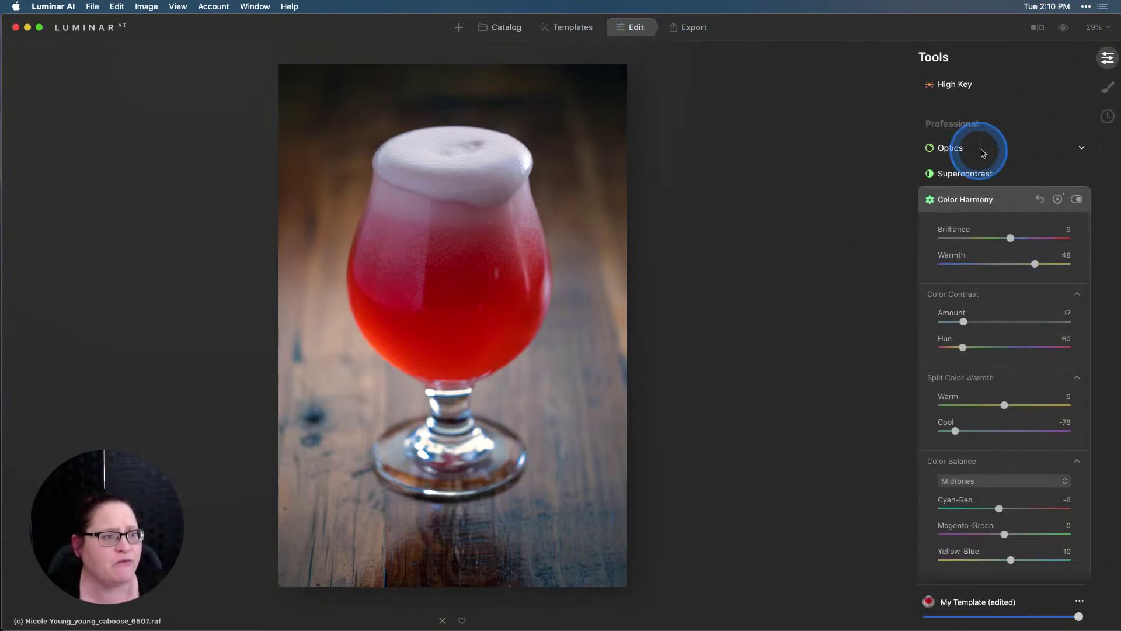
left_click(1107, 116)
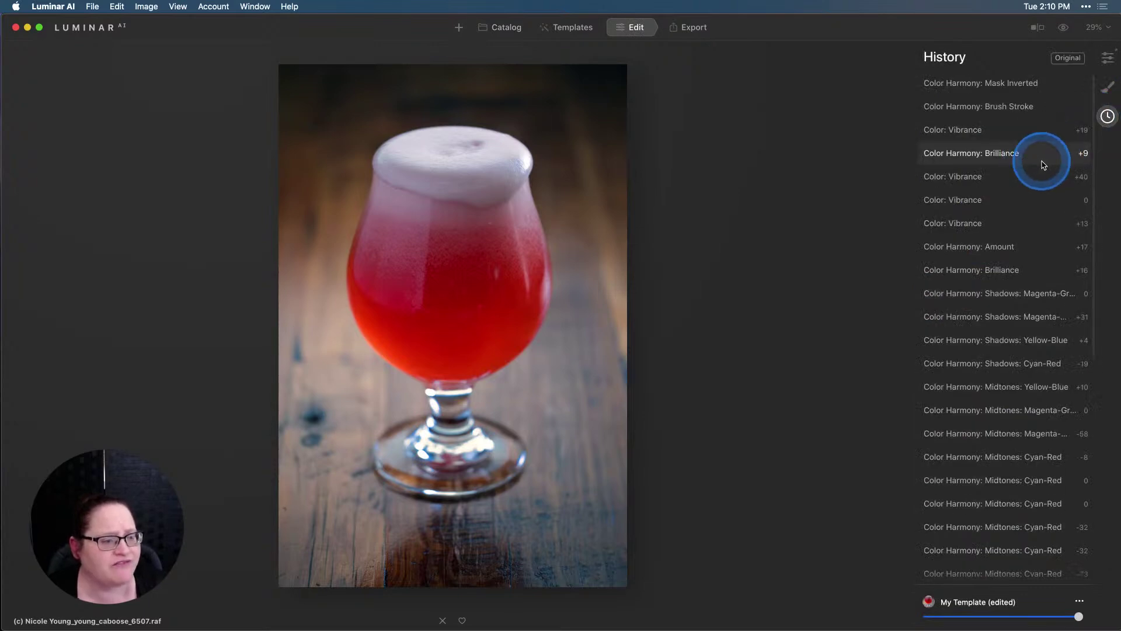
scroll(1043, 165, "down", 10)
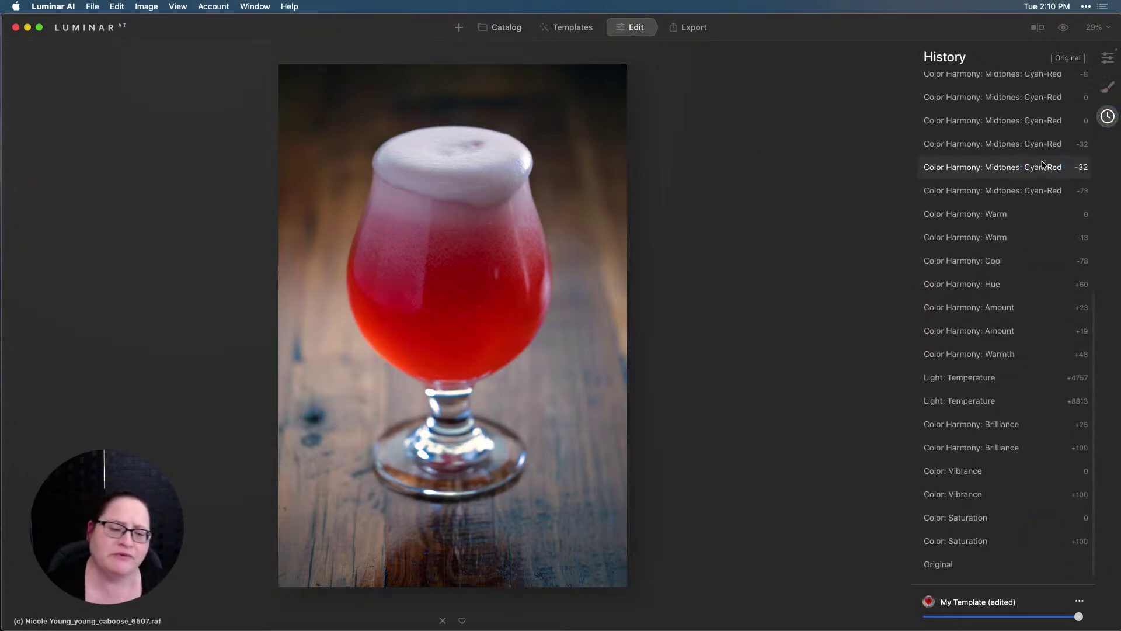
left_click(960, 569)
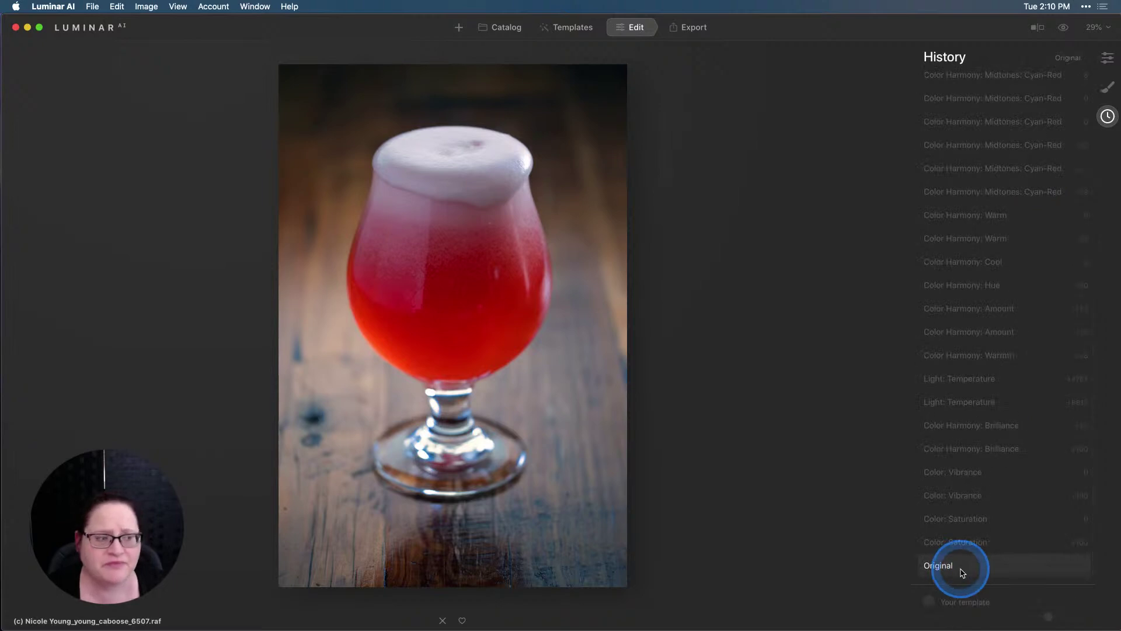
left_click(1102, 59)
scroll(1008, 438, "down", 3)
scroll(1011, 460, "down", 5)
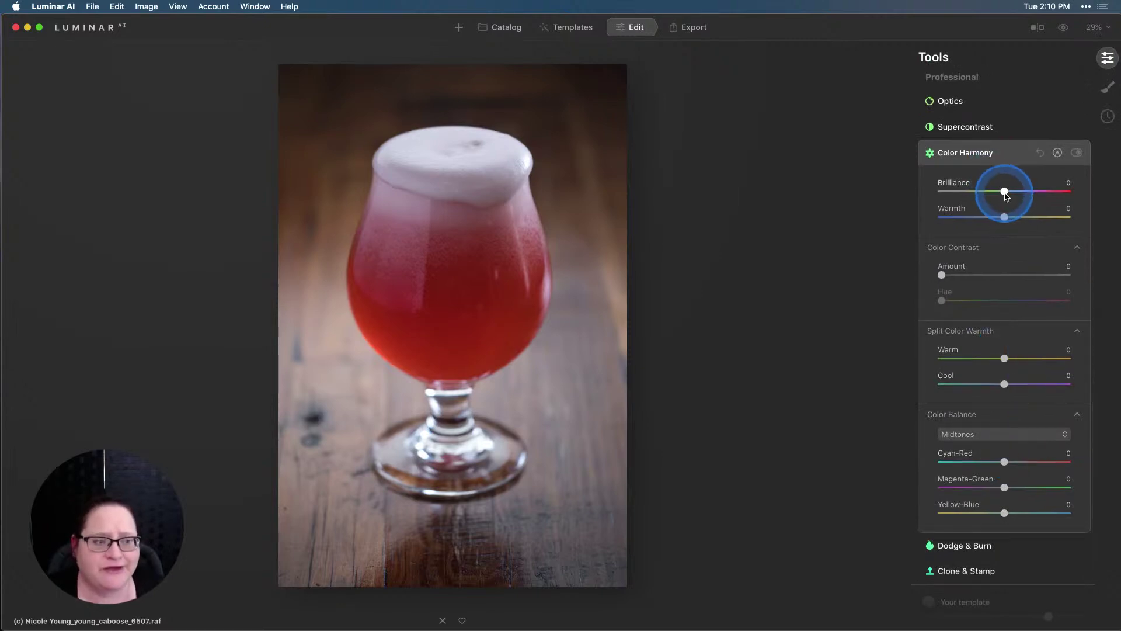
Set Color Harmony Brilliance 10, Warmth 11, Color Contrast Amount 8 and Hue 247.
left_click_drag(1005, 194, 1010, 194)
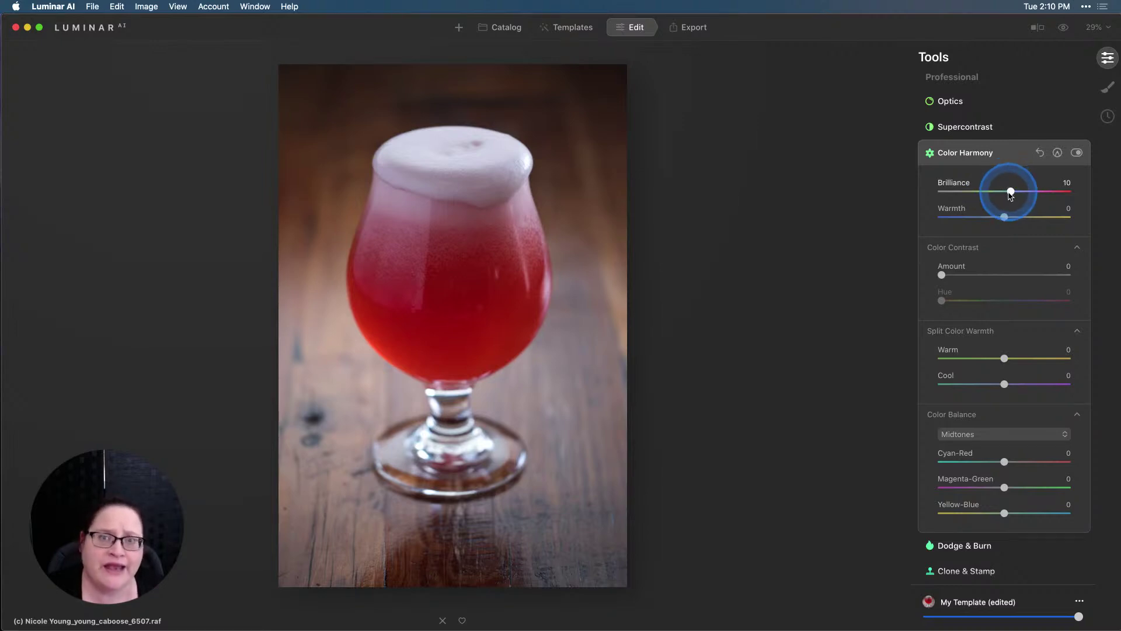
left_click_drag(1003, 216, 1012, 217)
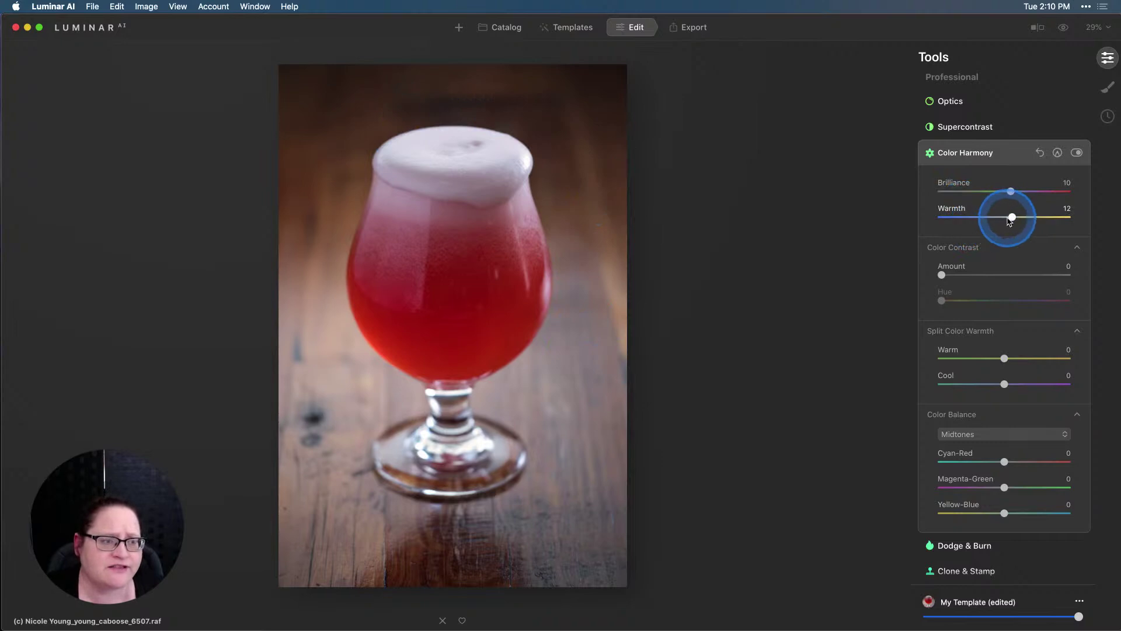
left_click_drag(1012, 217, 1011, 218)
left_click(1044, 313)
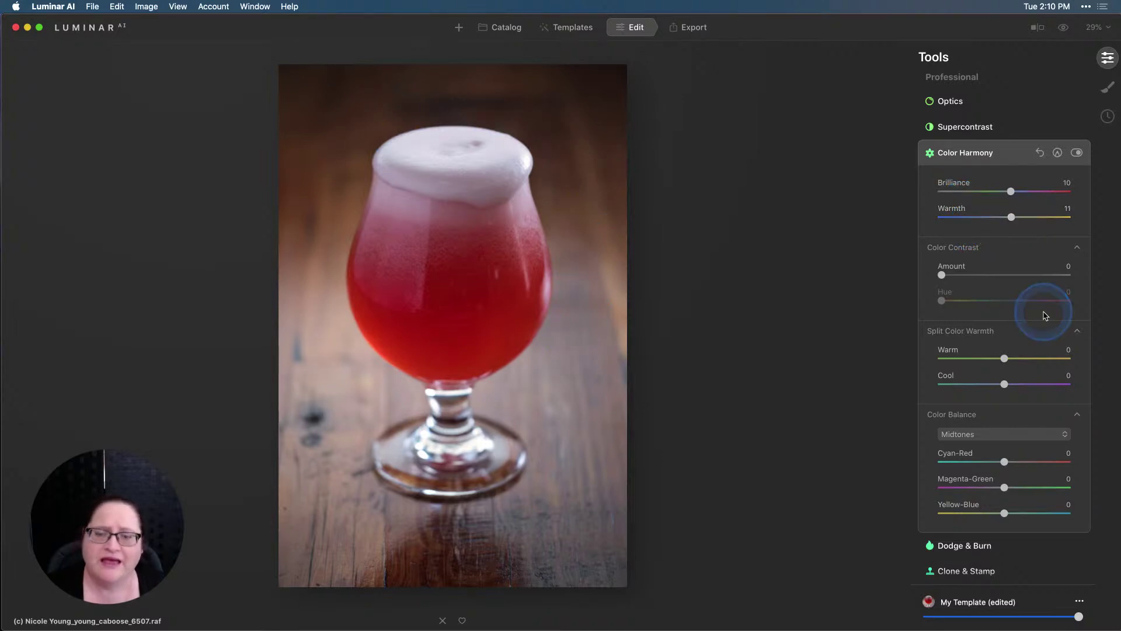
left_click_drag(1037, 329, 951, 279)
left_click(941, 301)
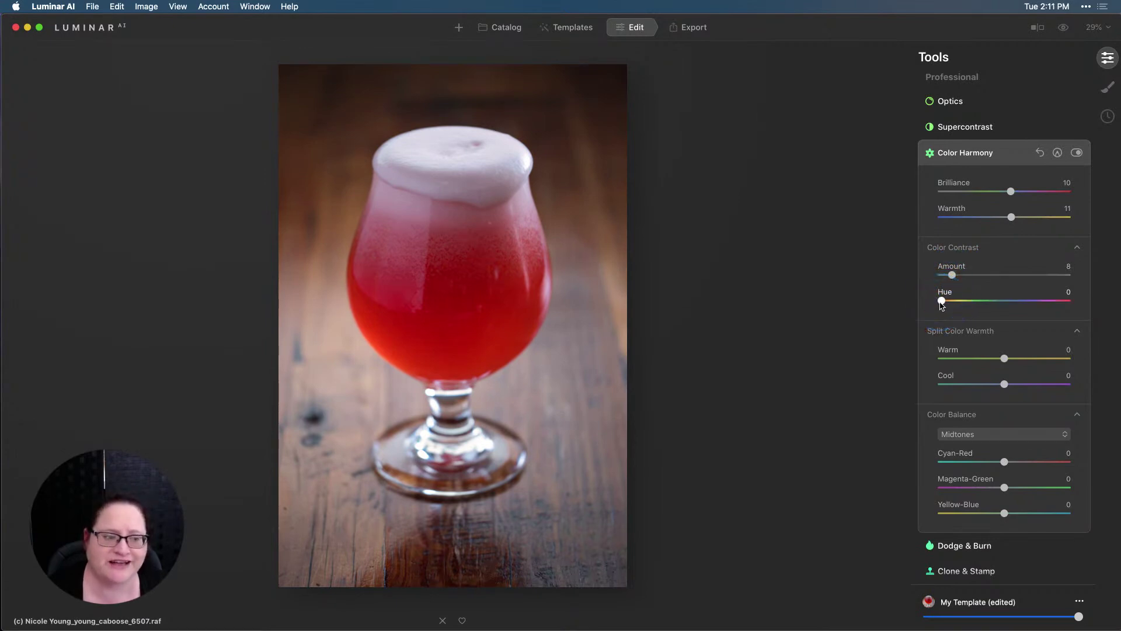
left_click_drag(941, 302, 1028, 301)
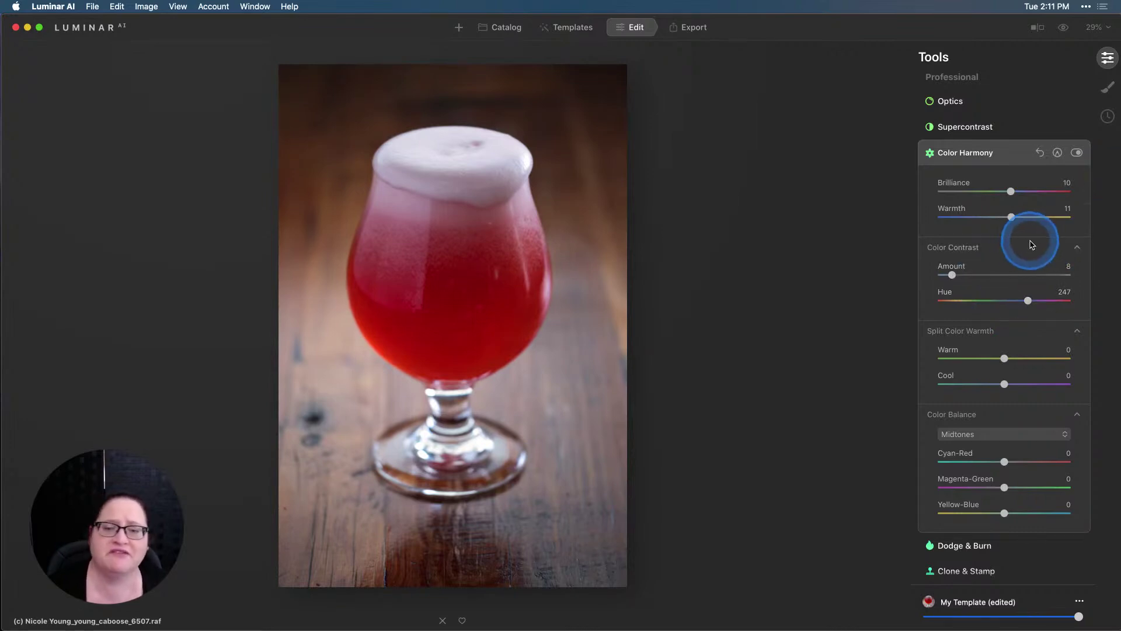
left_click(1078, 153)
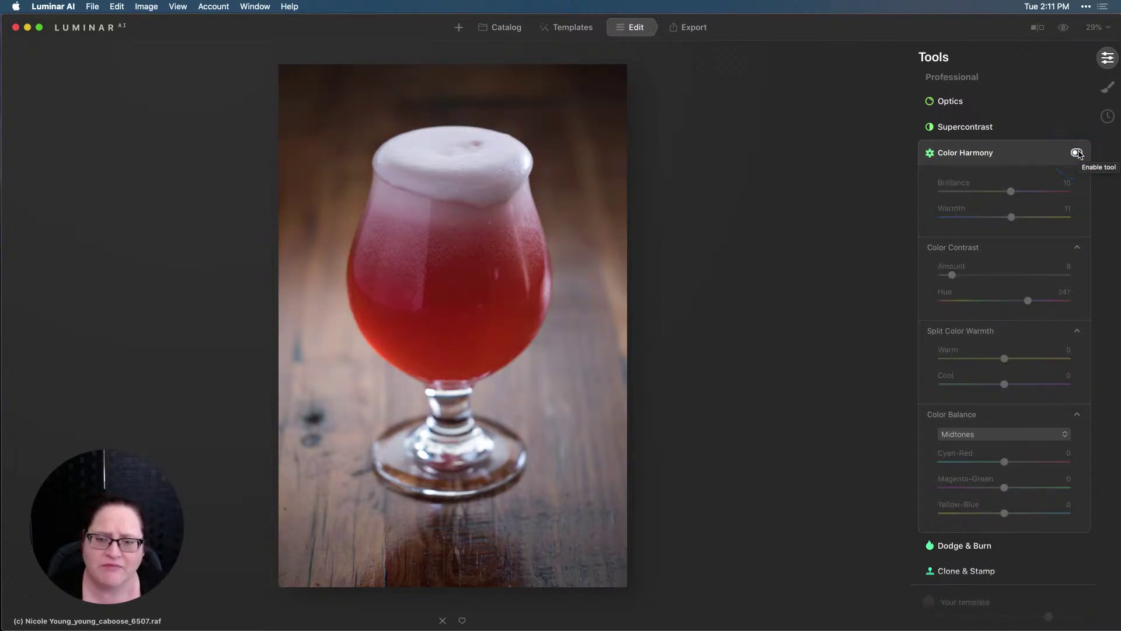
left_click(1077, 153)
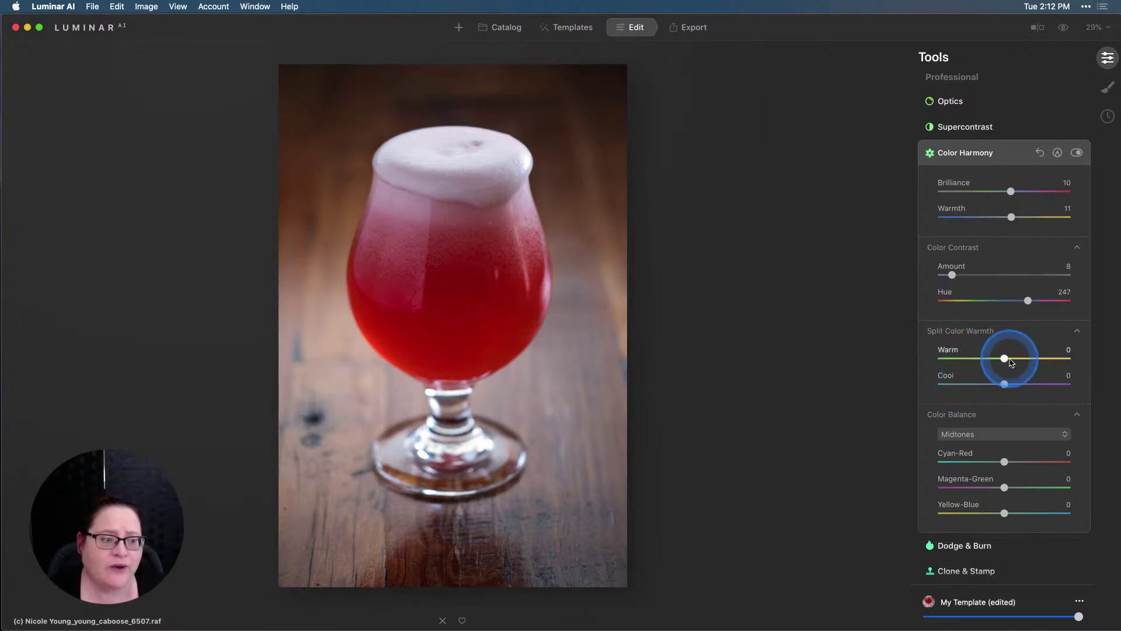
Adjust the Split Color Warmth Warm slider until it reads 32.
left_click_drag(1003, 358, 962, 363)
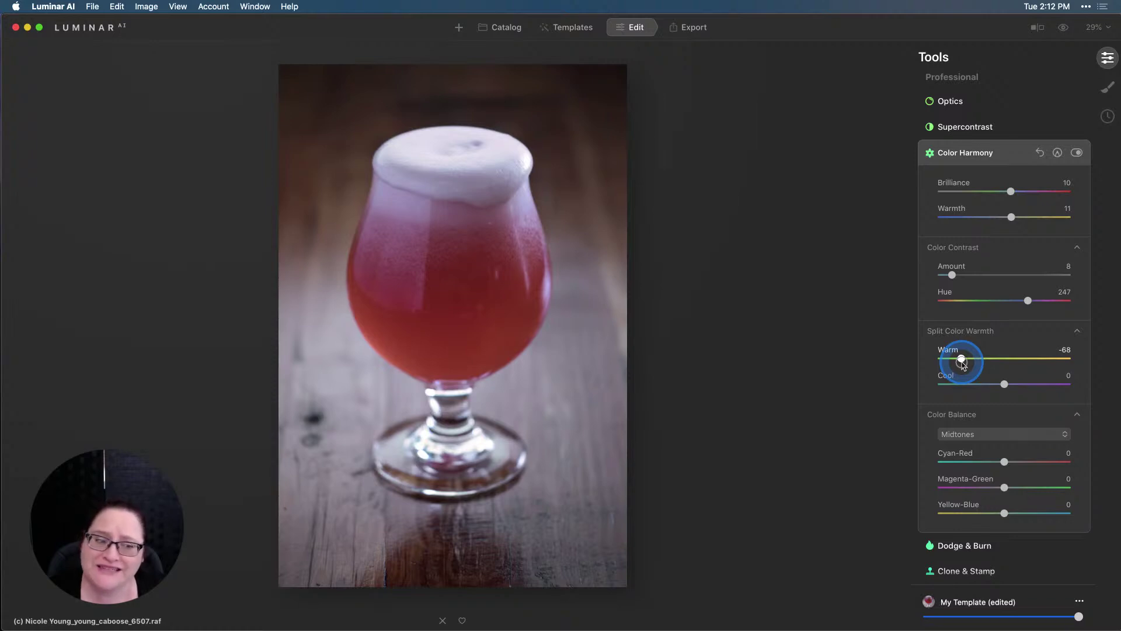
left_click_drag(962, 363, 1028, 362)
left_click(599, 400)
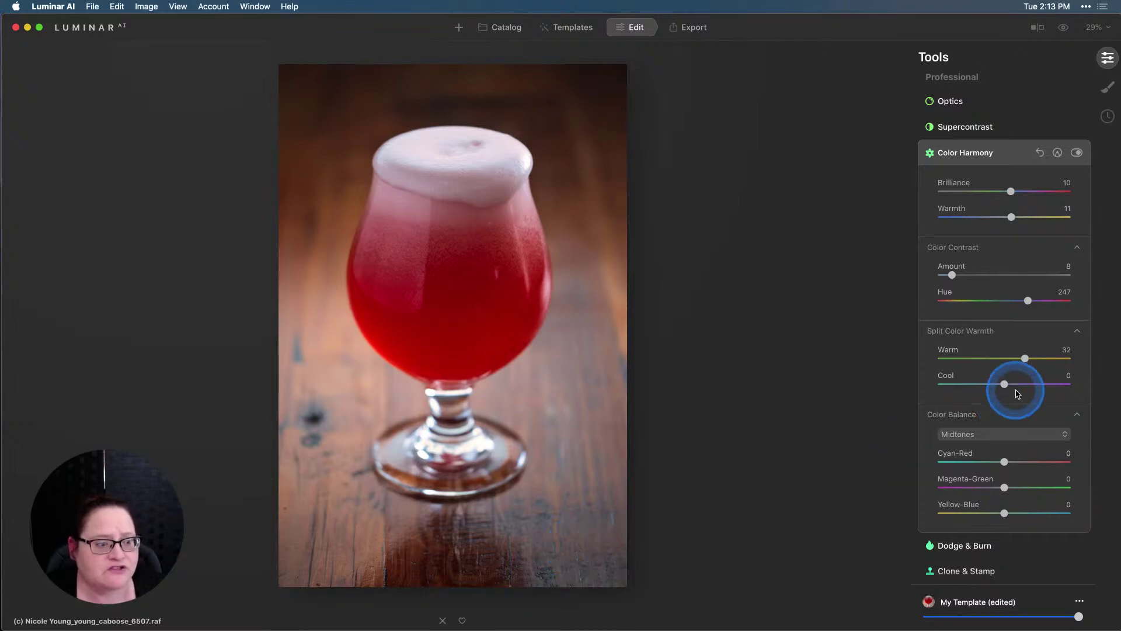
Set Split Color Warmth Cool to -27, then toggle Color Harmony off and on to compare.
mouse_move(1004, 383)
left_mouse_down()
mouse_move(948, 383)
mouse_move(1048, 380)
mouse_move(954, 388)
mouse_move(1000, 387)
mouse_move(988, 386)
left_mouse_up()
scroll(988, 389, "up", 1)
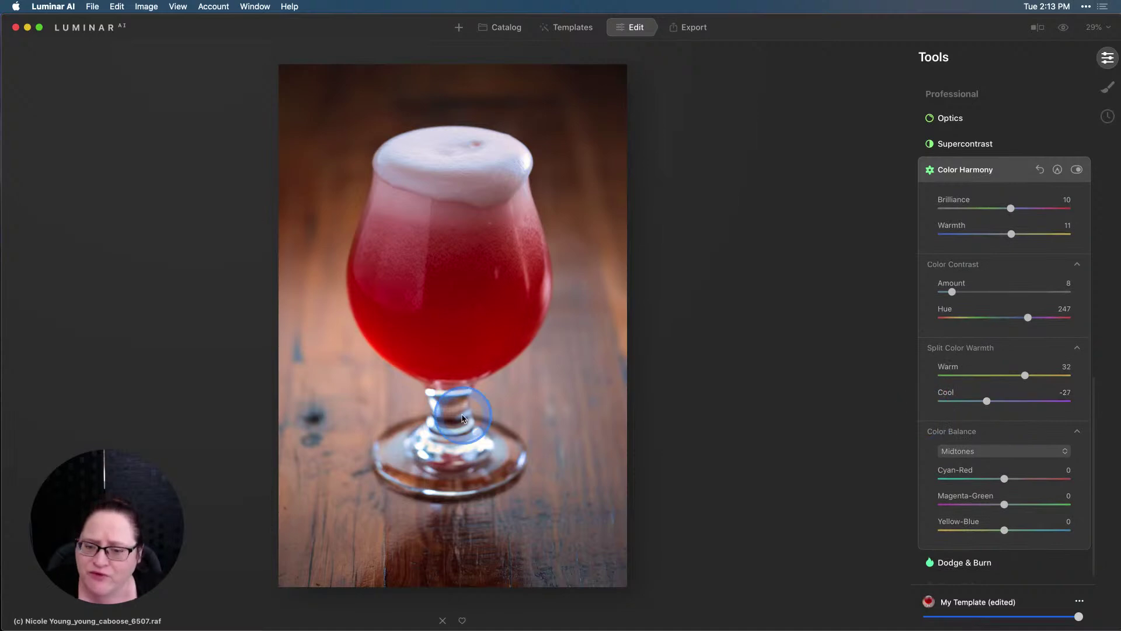
left_click(437, 453)
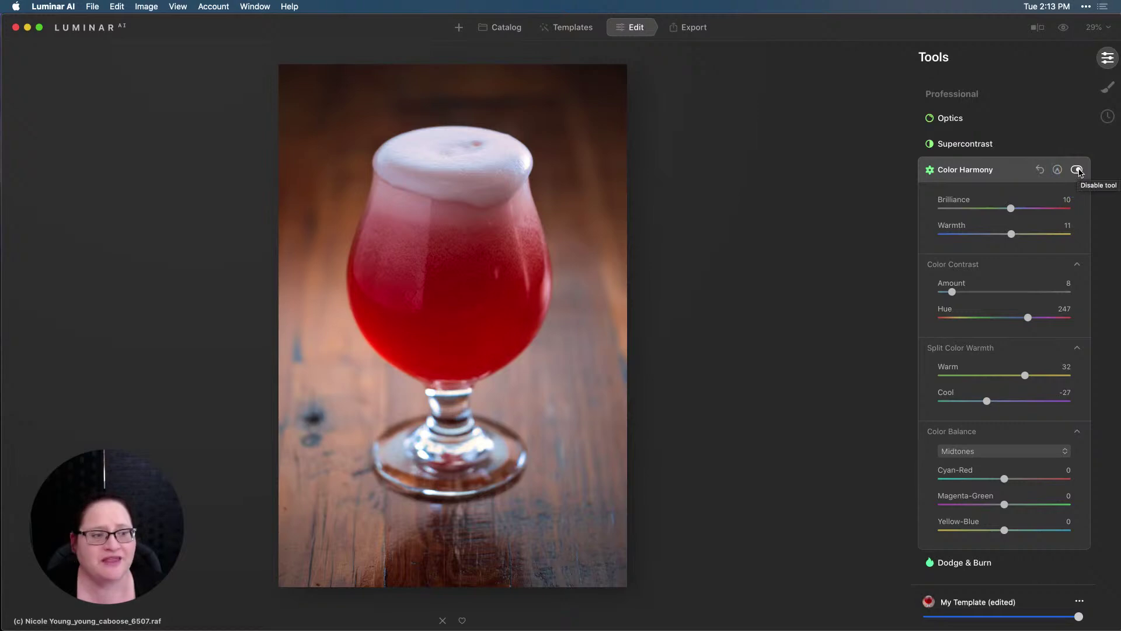
left_click(1077, 170)
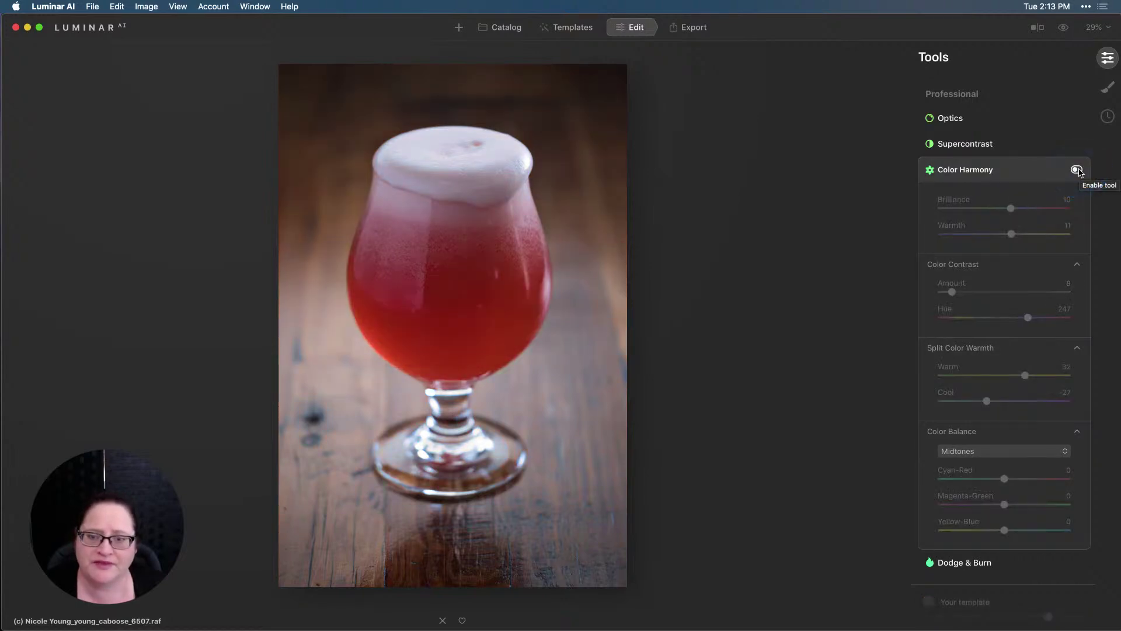
left_click(1077, 170)
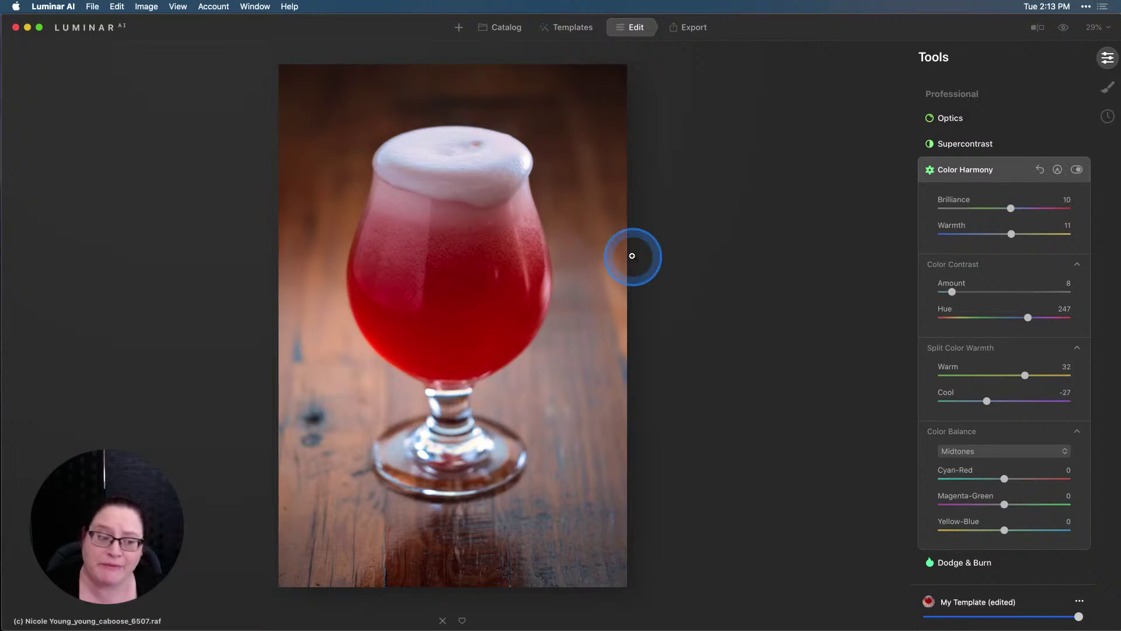
Reset Cool to 0 and turn on View > Show Histogram.
double_click(988, 402)
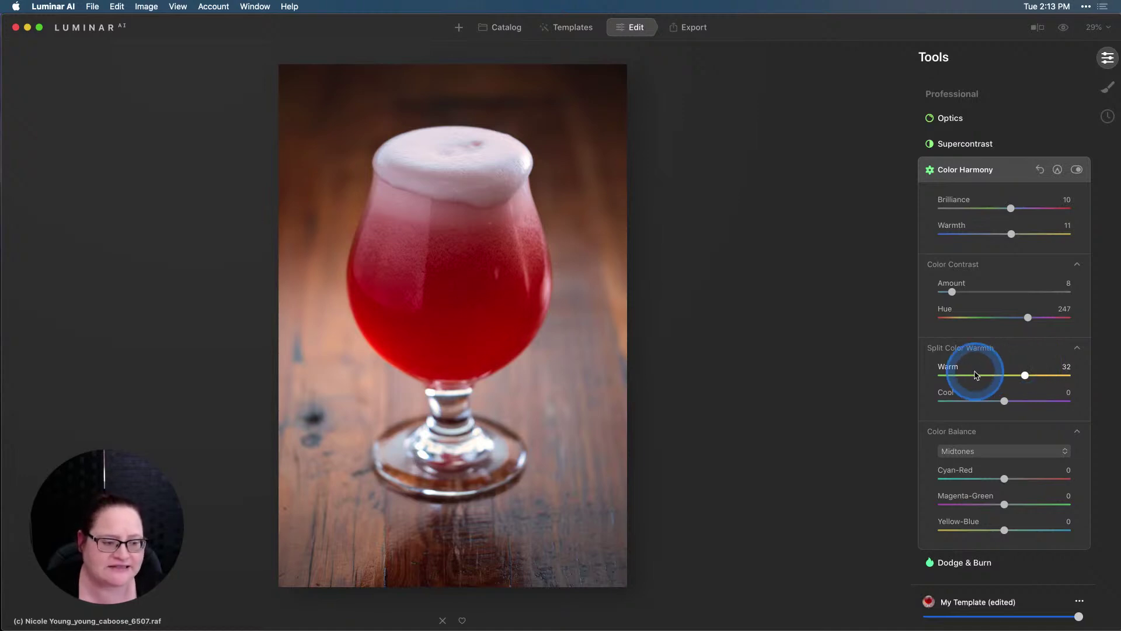
scroll(986, 368, "down", 1)
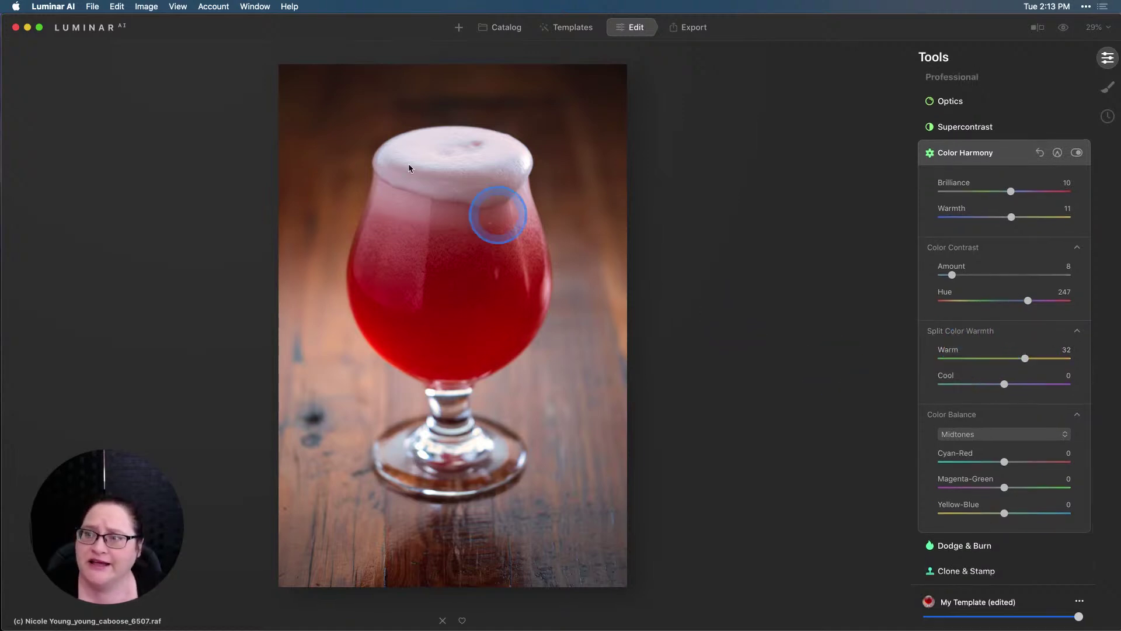
left_click(177, 6)
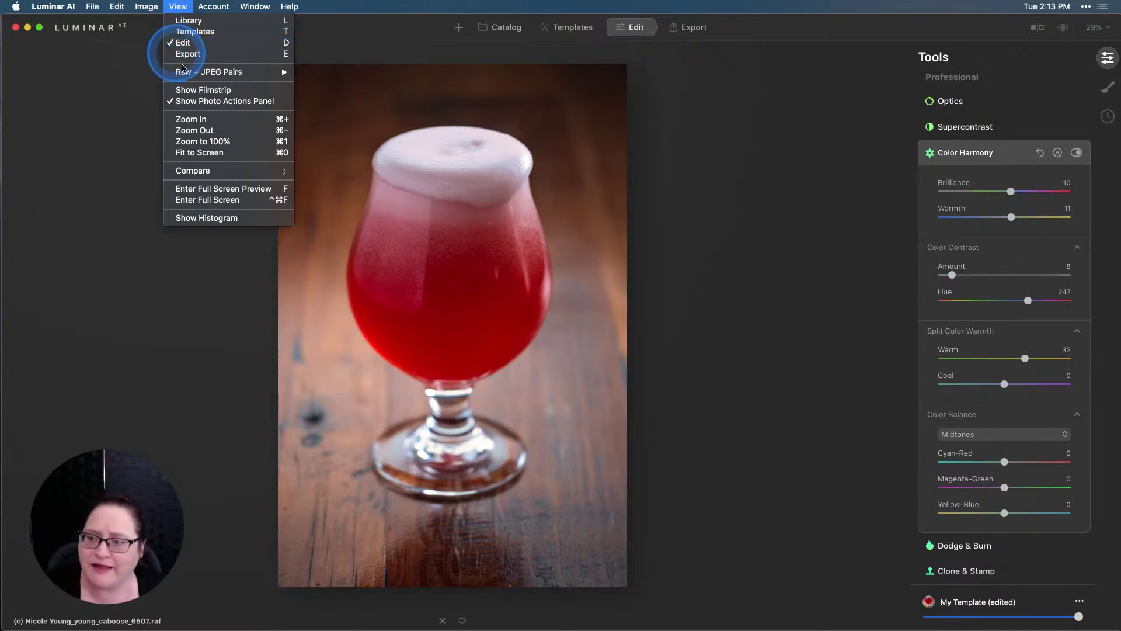
left_click(218, 222)
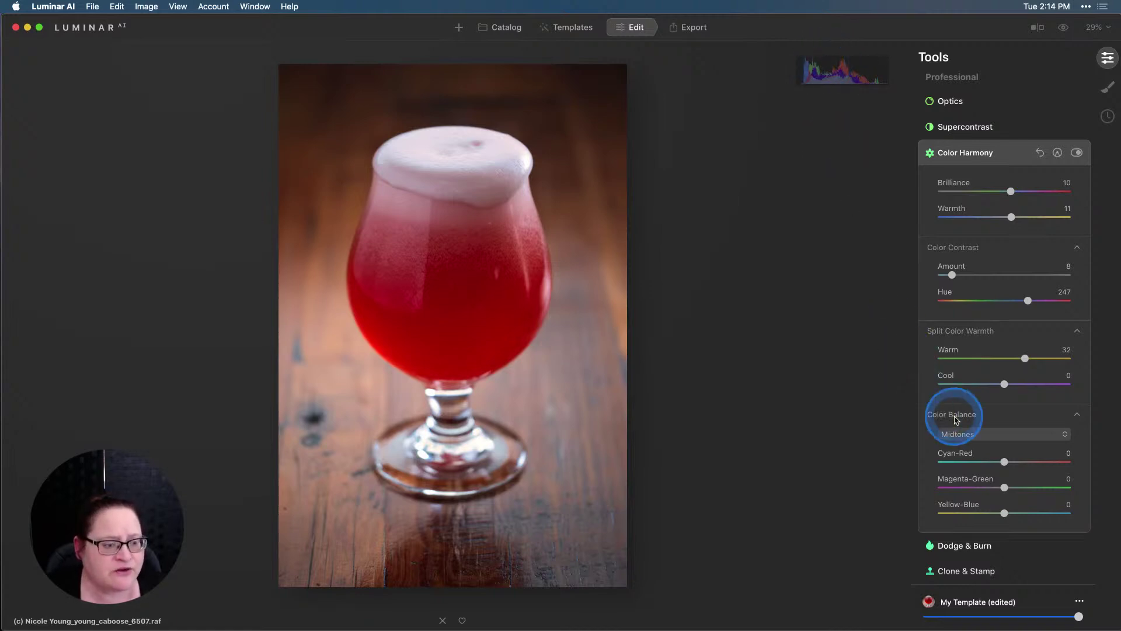
Target Color Balance at Shadows and set Magenta-Green 5 and Yellow-Blue 8.
left_click(968, 435)
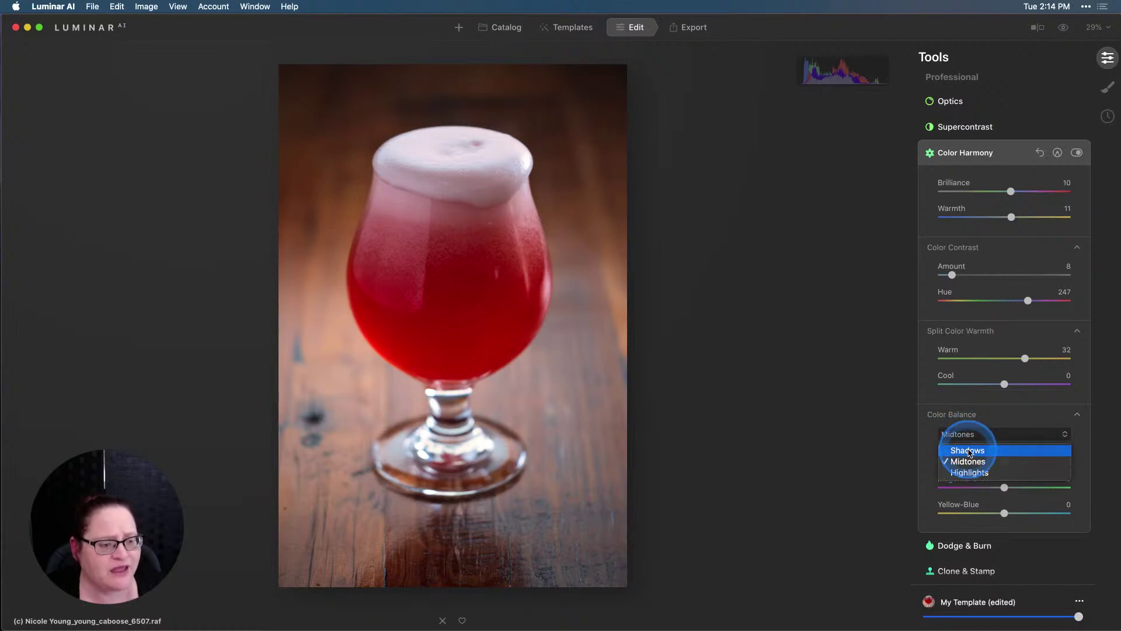
left_click(967, 450)
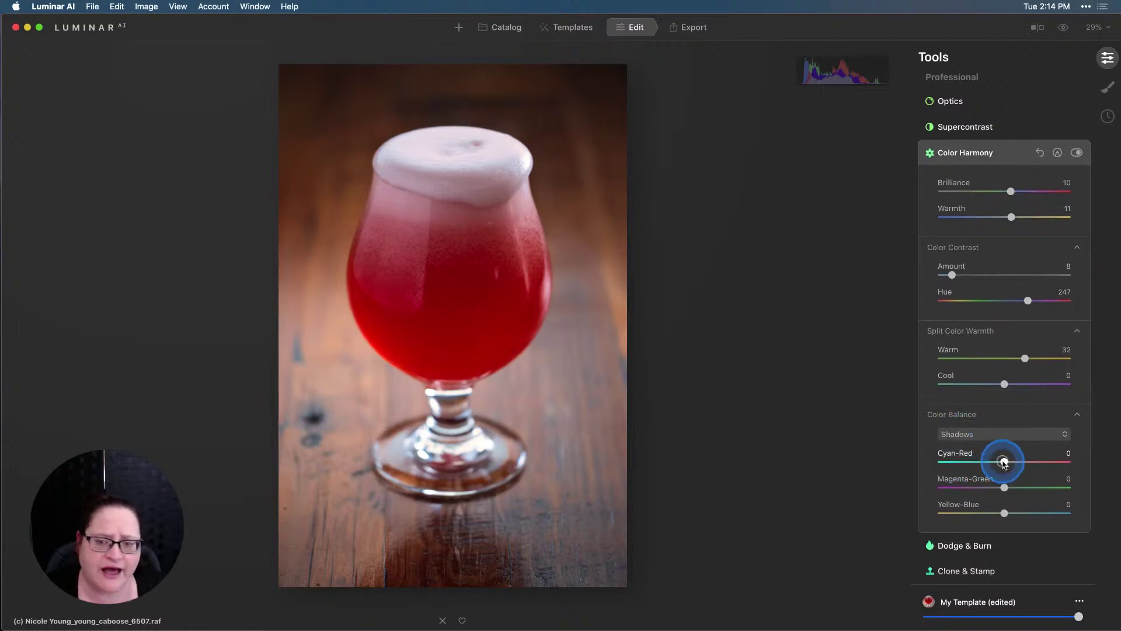
mouse_move(1004, 461)
left_mouse_down()
mouse_move(969, 461)
mouse_move(1018, 460)
mouse_move(984, 463)
mouse_move(1005, 464)
left_mouse_up()
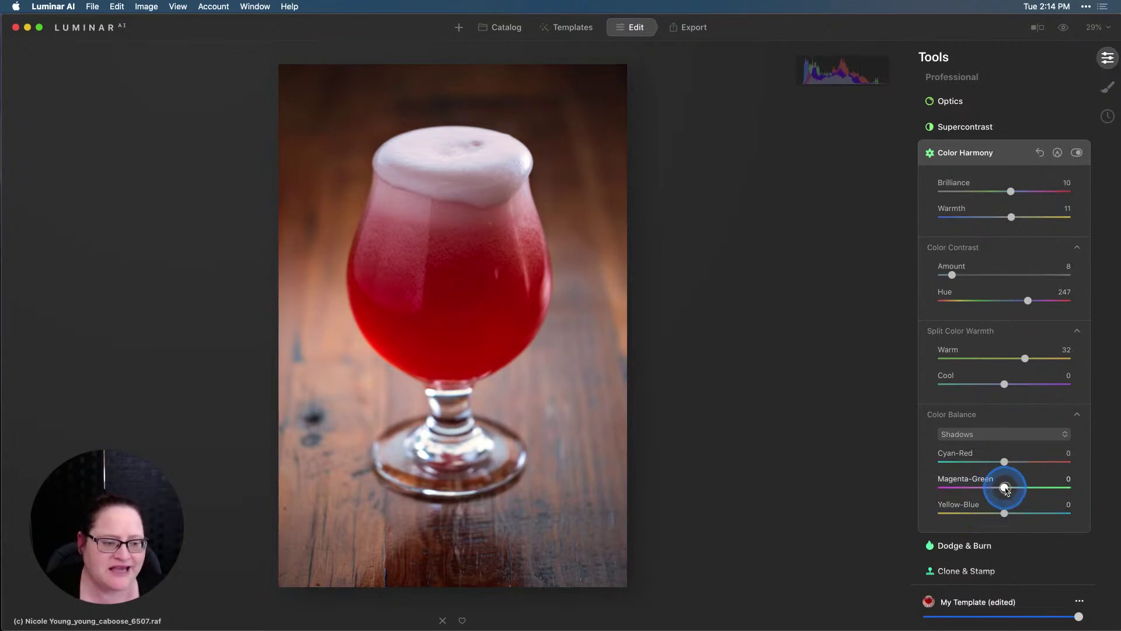
mouse_move(1003, 487)
left_mouse_down()
mouse_move(985, 492)
mouse_move(1012, 489)
left_mouse_up()
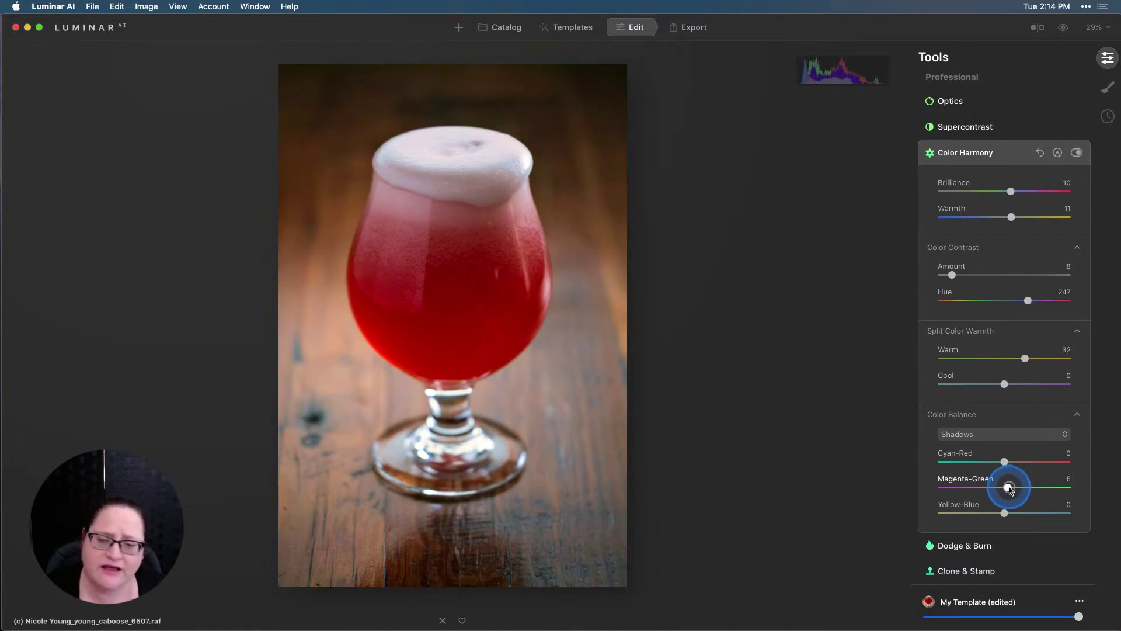
left_click_drag(1010, 490, 1010, 490)
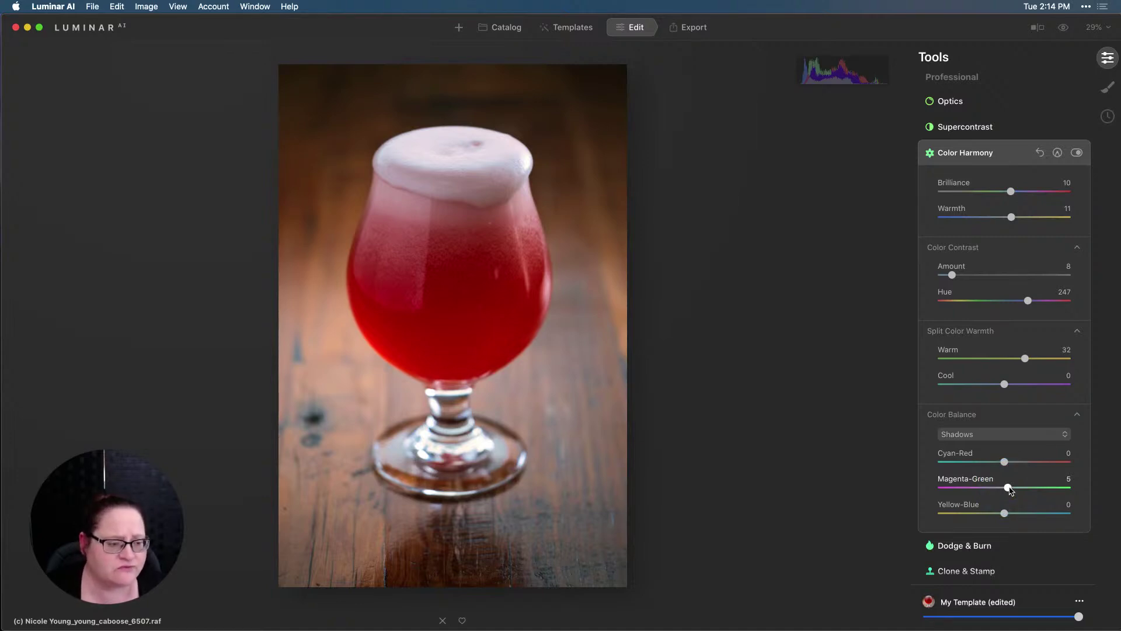
mouse_move(1004, 512)
left_mouse_down()
mouse_move(964, 514)
mouse_move(1010, 514)
left_mouse_up()
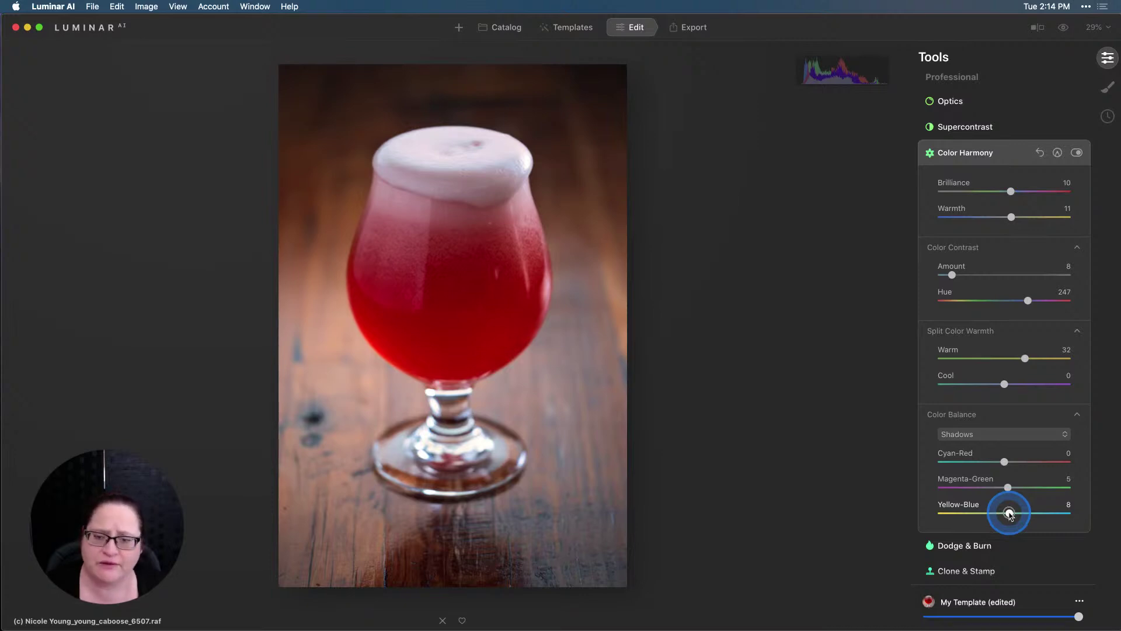
left_click_drag(1009, 514, 1009, 514)
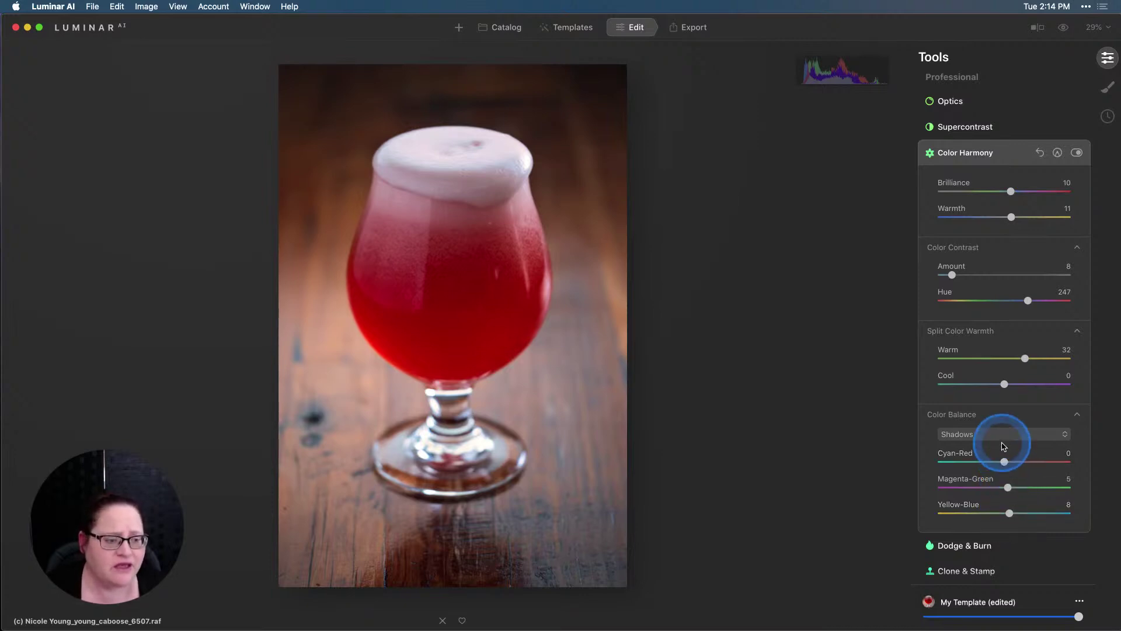
Switch Color Balance to Midtones with Cyan-Red -5, Magenta-Green 0 and Yellow-Blue 5.
left_click(1002, 435)
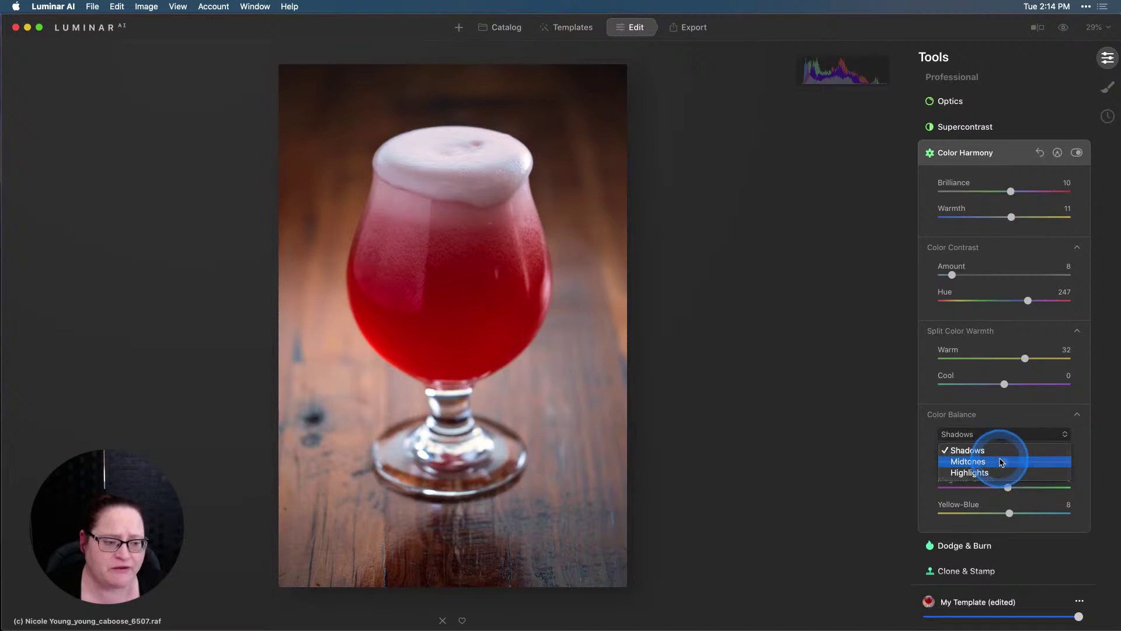
left_click(1002, 461)
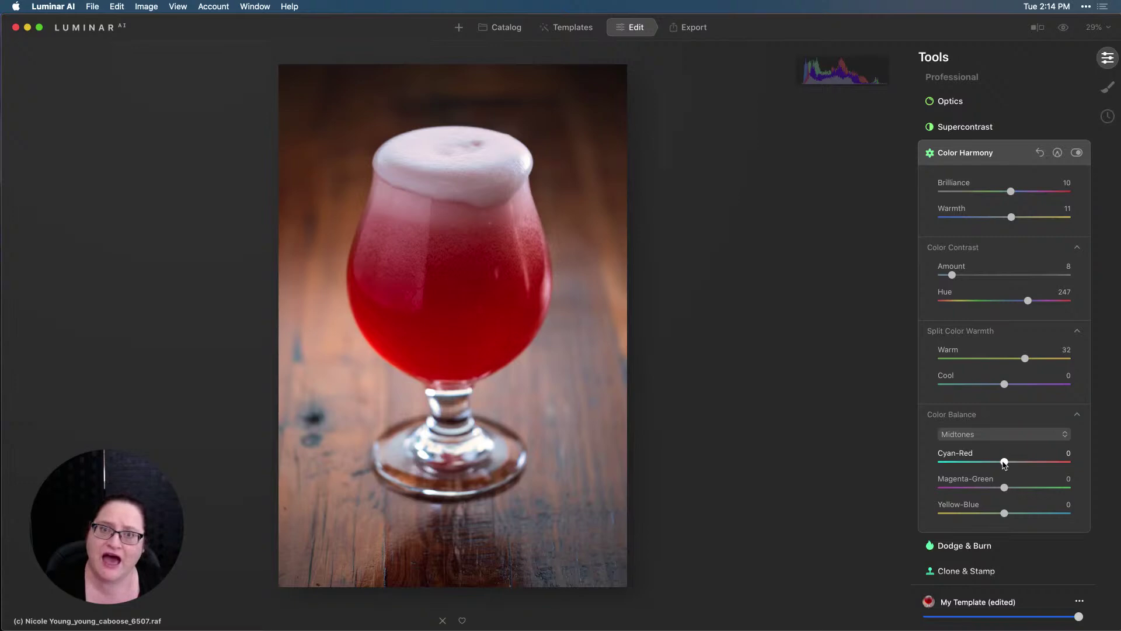
mouse_move(1004, 462)
left_mouse_down()
mouse_move(983, 464)
mouse_move(1030, 464)
mouse_move(1002, 466)
left_mouse_up()
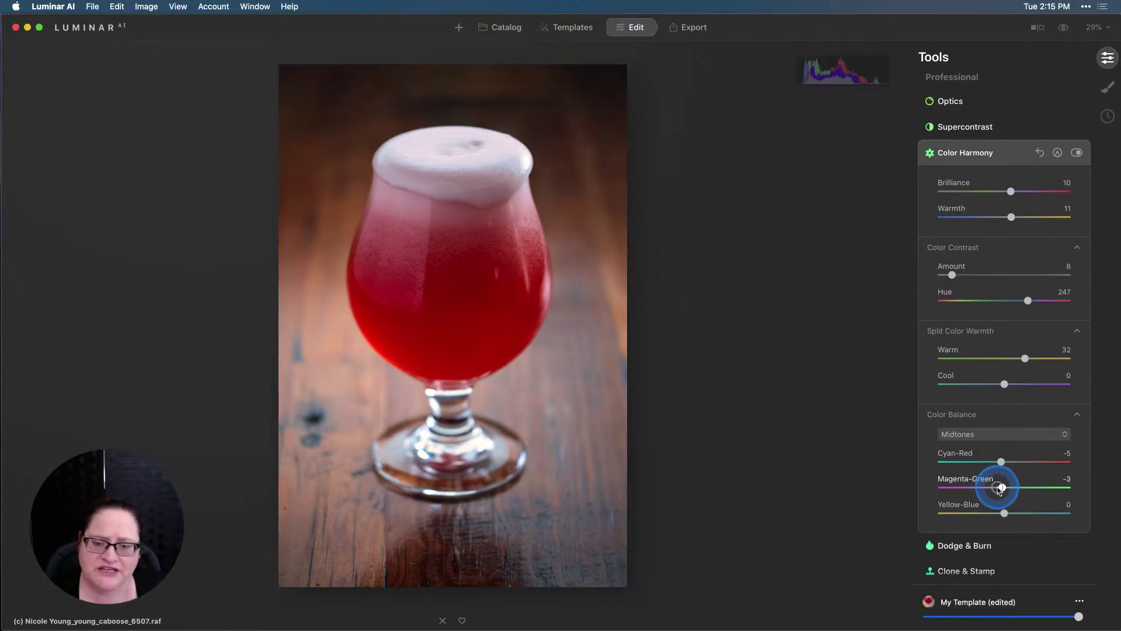
left_click_drag(1004, 487, 1003, 490)
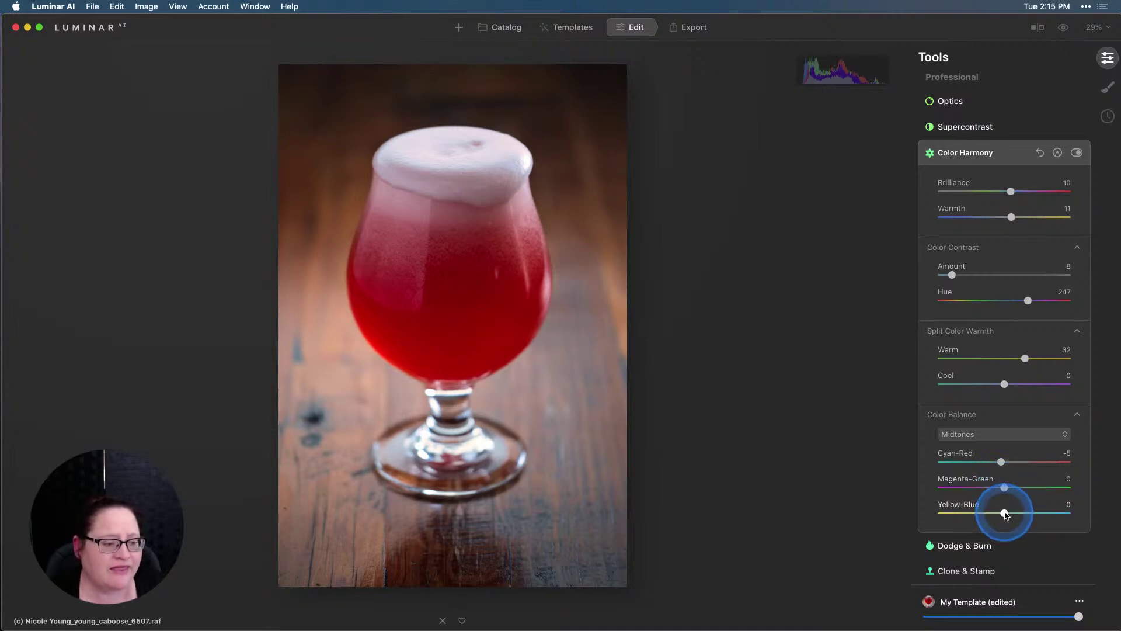
mouse_move(1004, 512)
left_mouse_down()
mouse_move(985, 514)
mouse_move(1006, 514)
left_mouse_up()
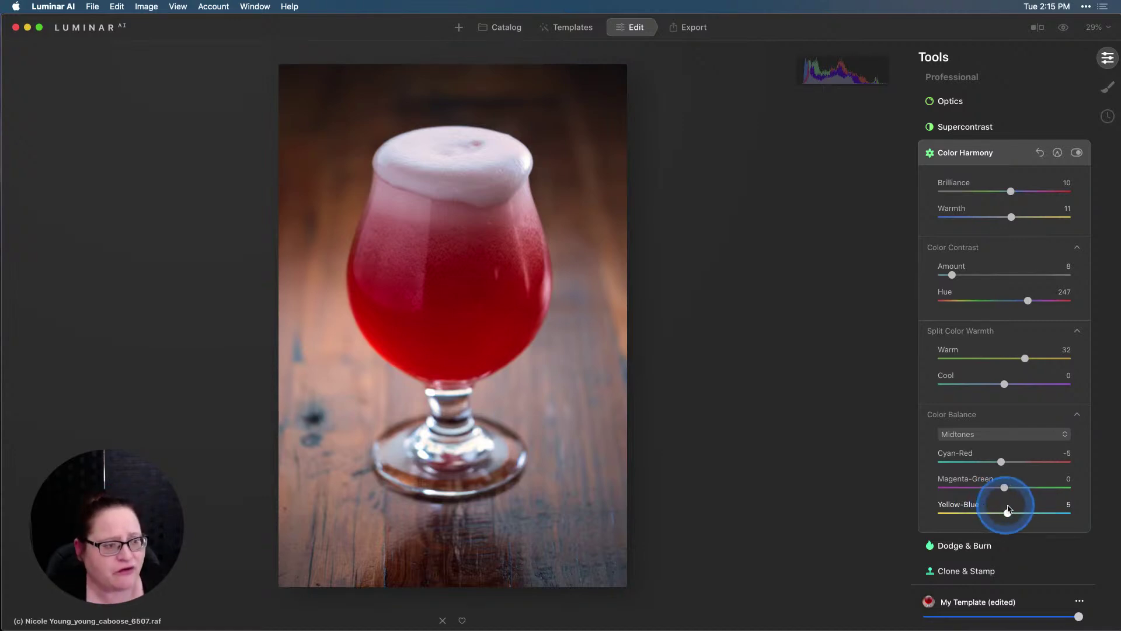
left_click(1078, 153)
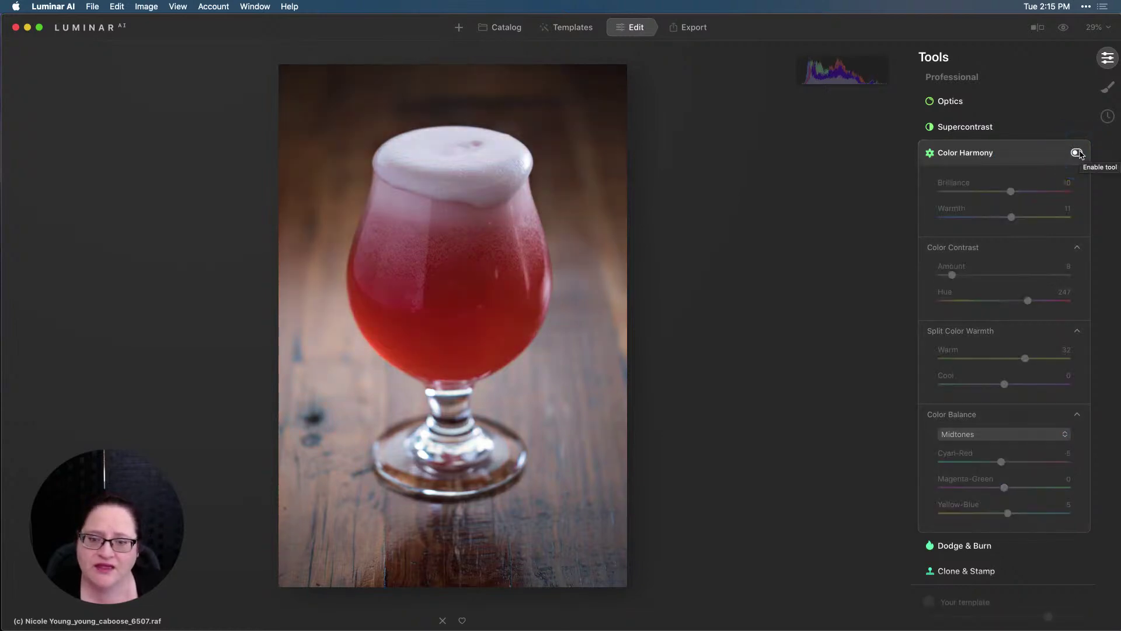
left_click(1077, 153)
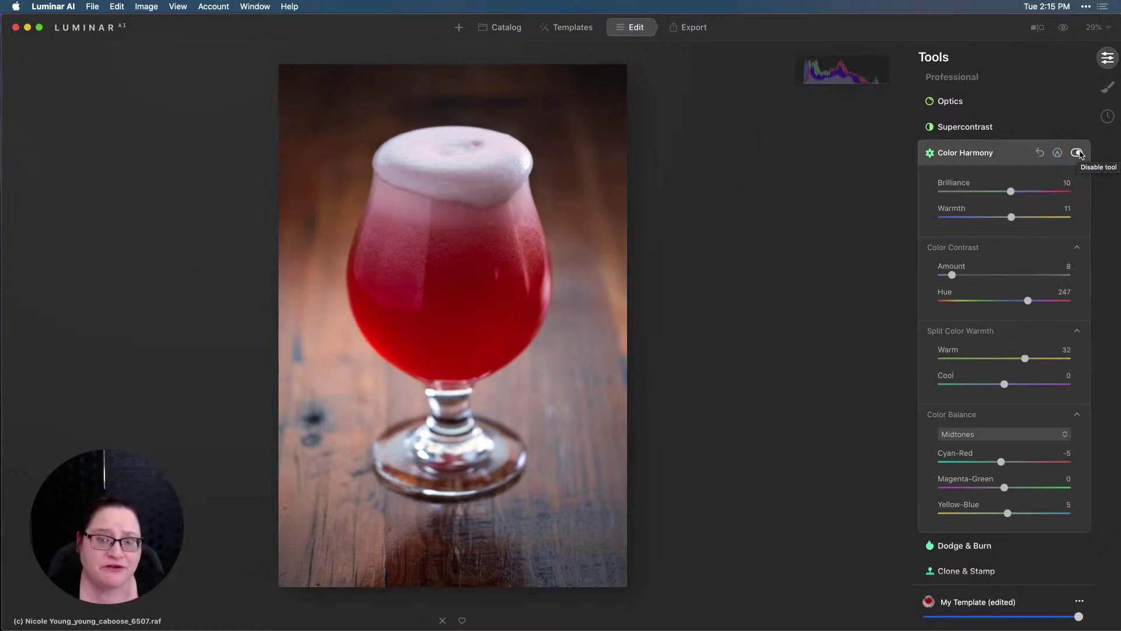
left_click(1077, 153)
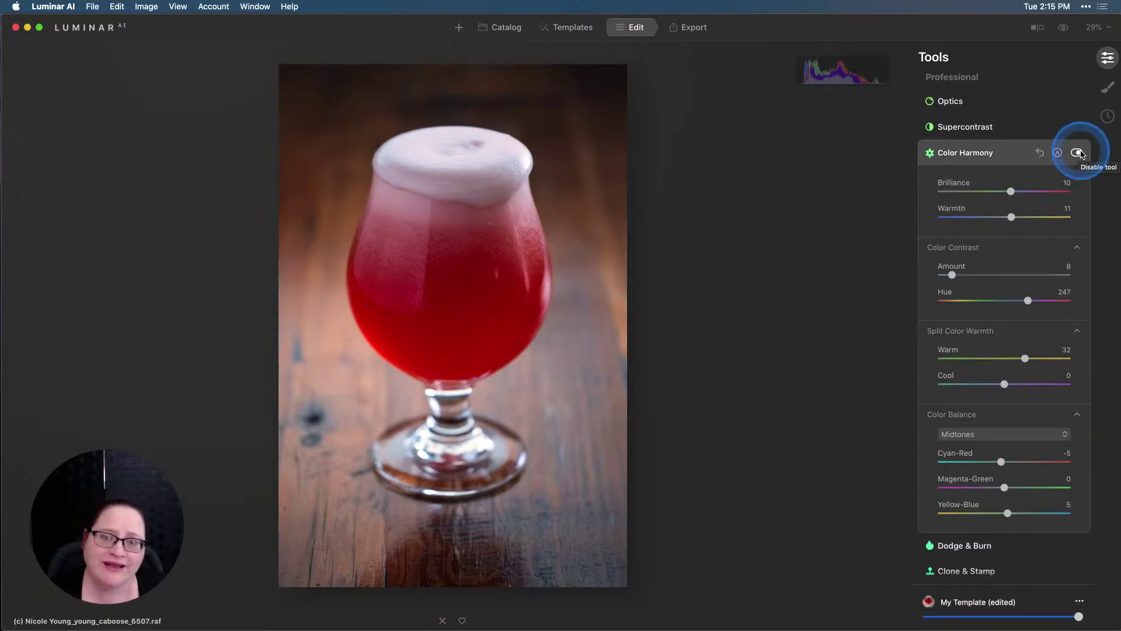
mouse_move(1077, 153)
left_mouse_down()
mouse_move(1035, 220)
mouse_move(971, 393)
mouse_move(1016, 473)
mouse_move(1038, 284)
left_mouse_up()
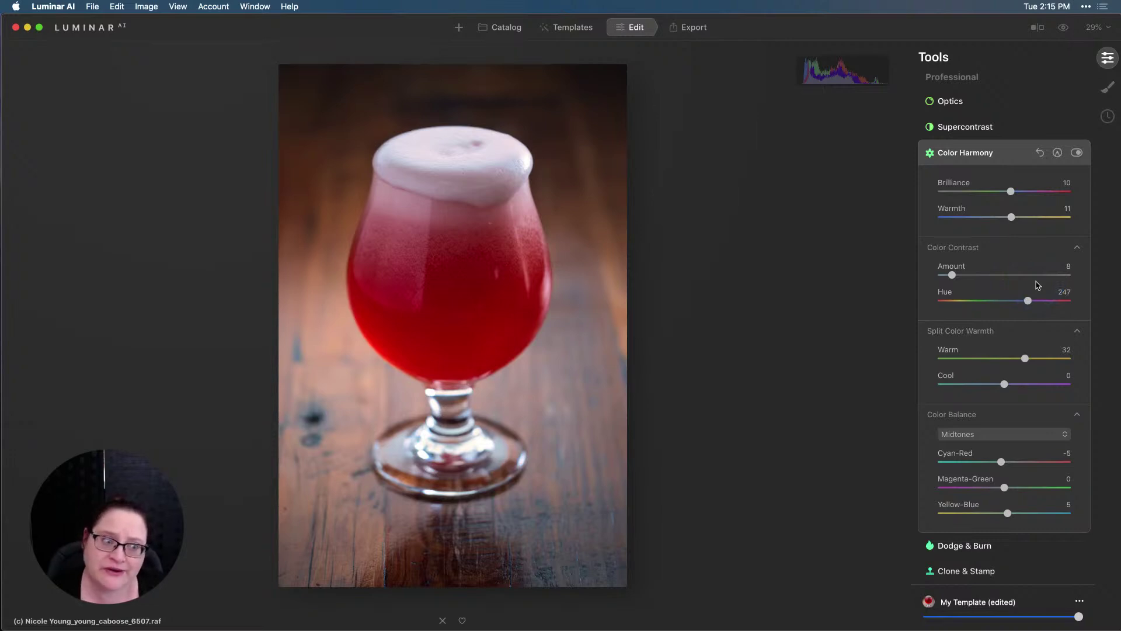
Return to the Catalog and copy the red drink photo's adjustments.
left_click(1045, 290)
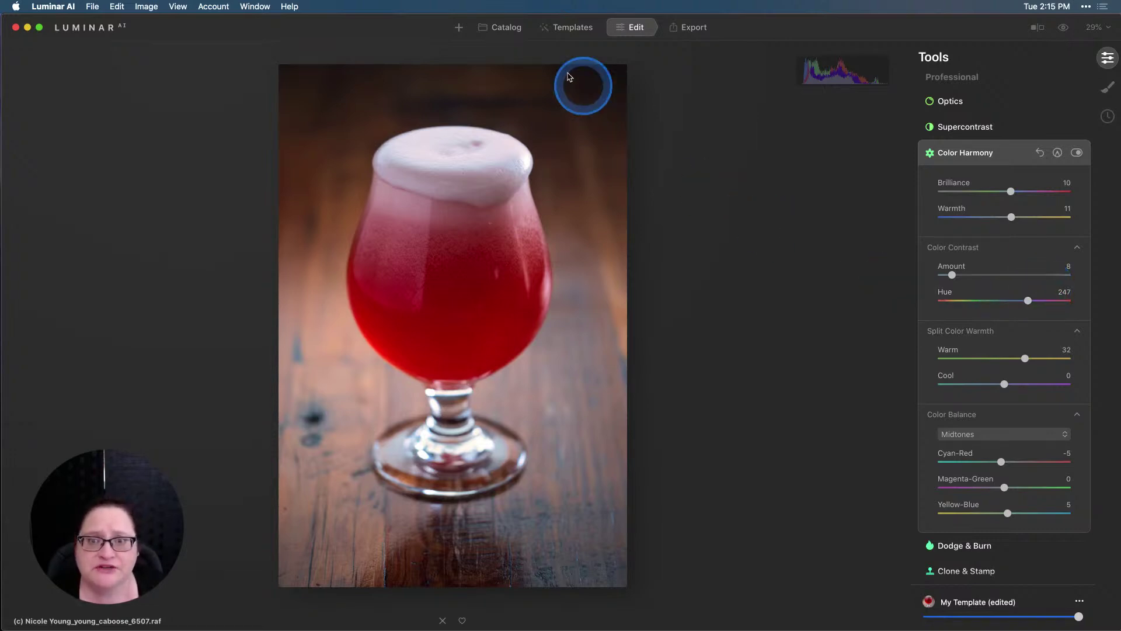
left_click(519, 28)
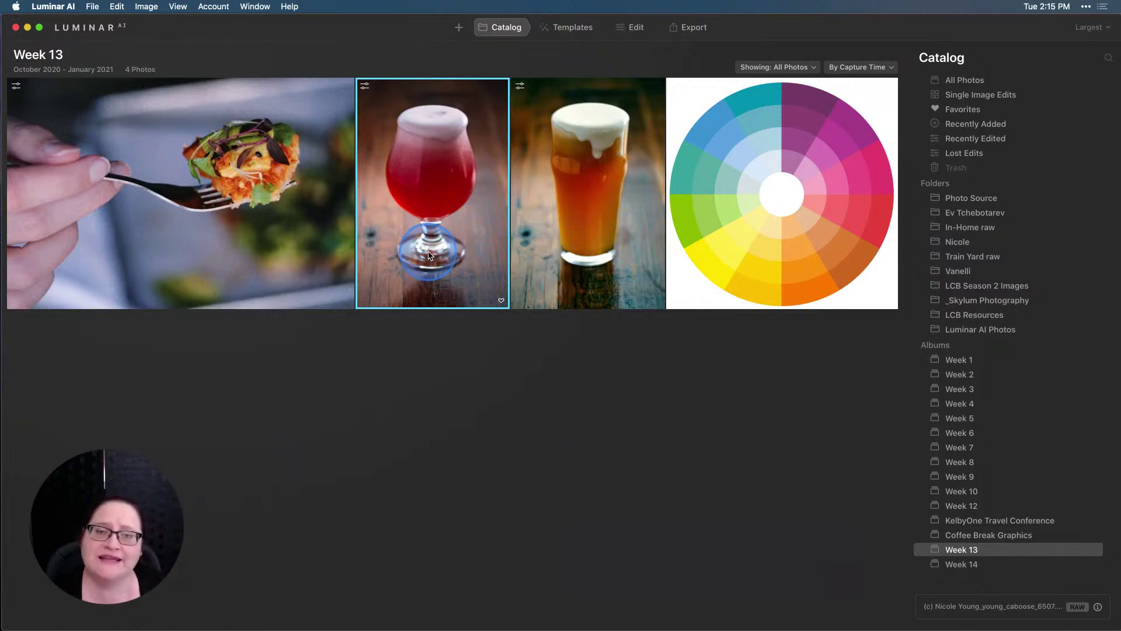
right_click(432, 175)
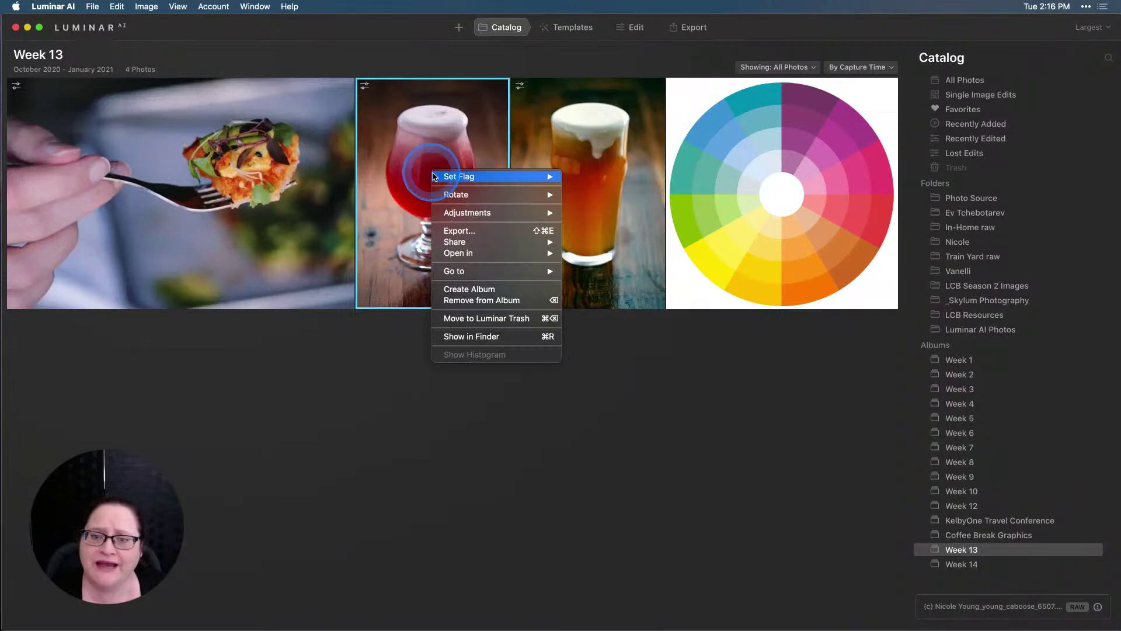
mouse_move(470, 214)
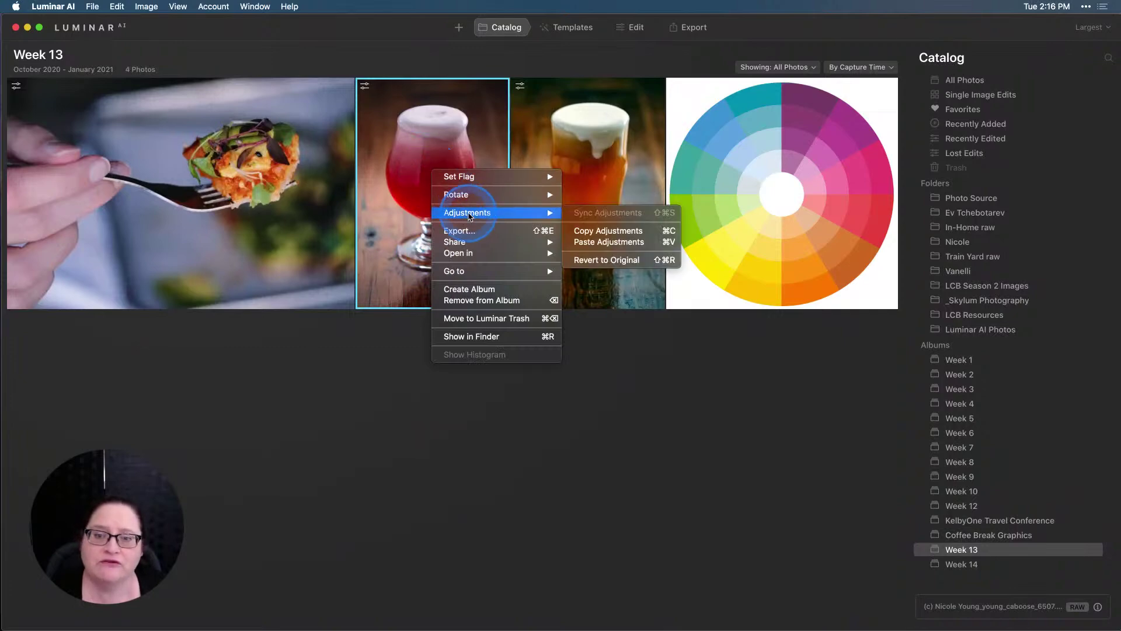
left_click(594, 232)
Paste the copied adjustments onto the beer photo.
left_click(590, 211)
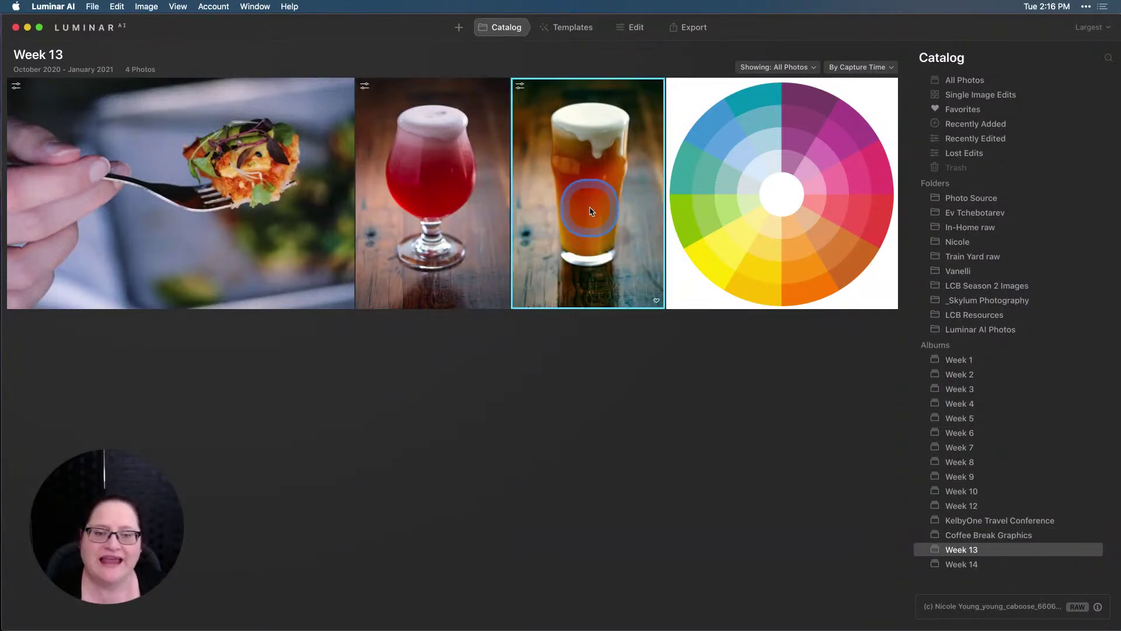
right_click(590, 211)
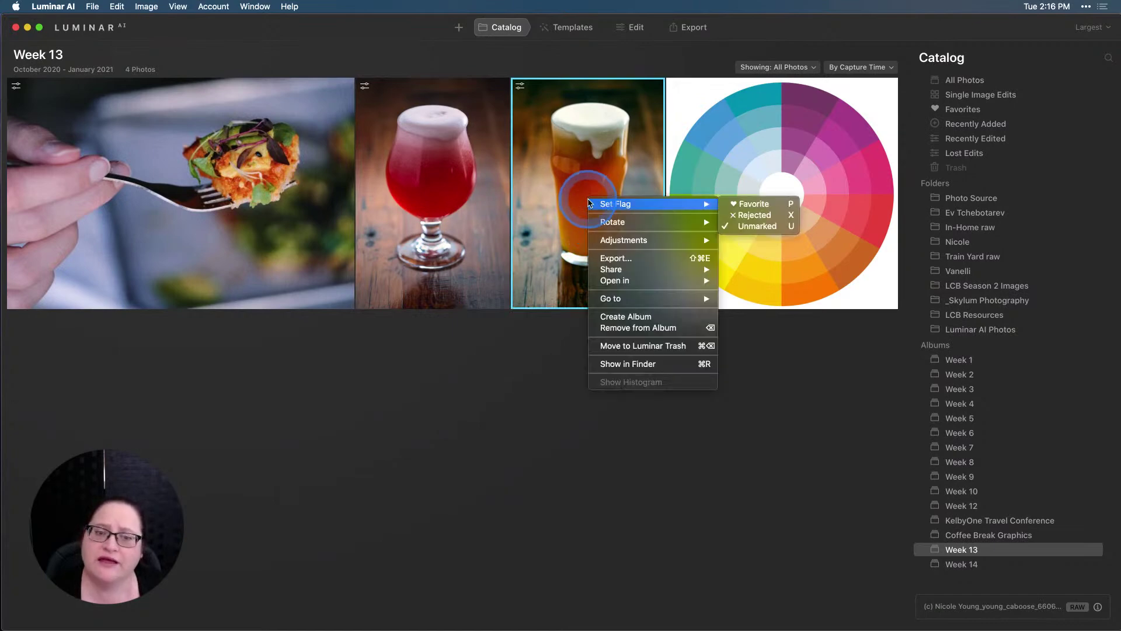
mouse_move(601, 239)
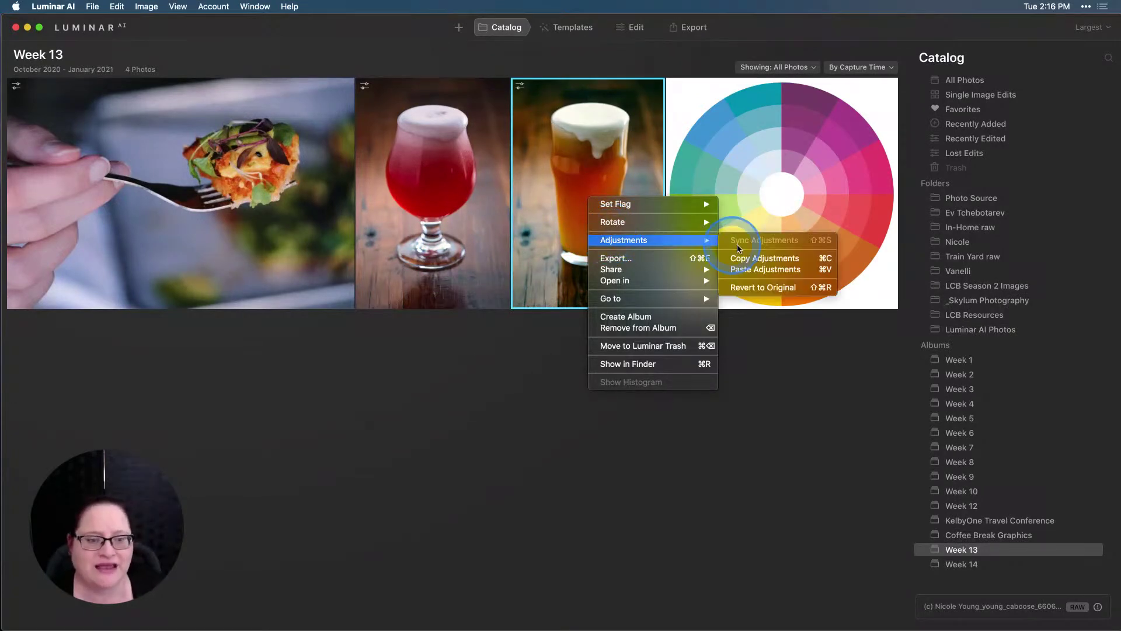
left_click(748, 270)
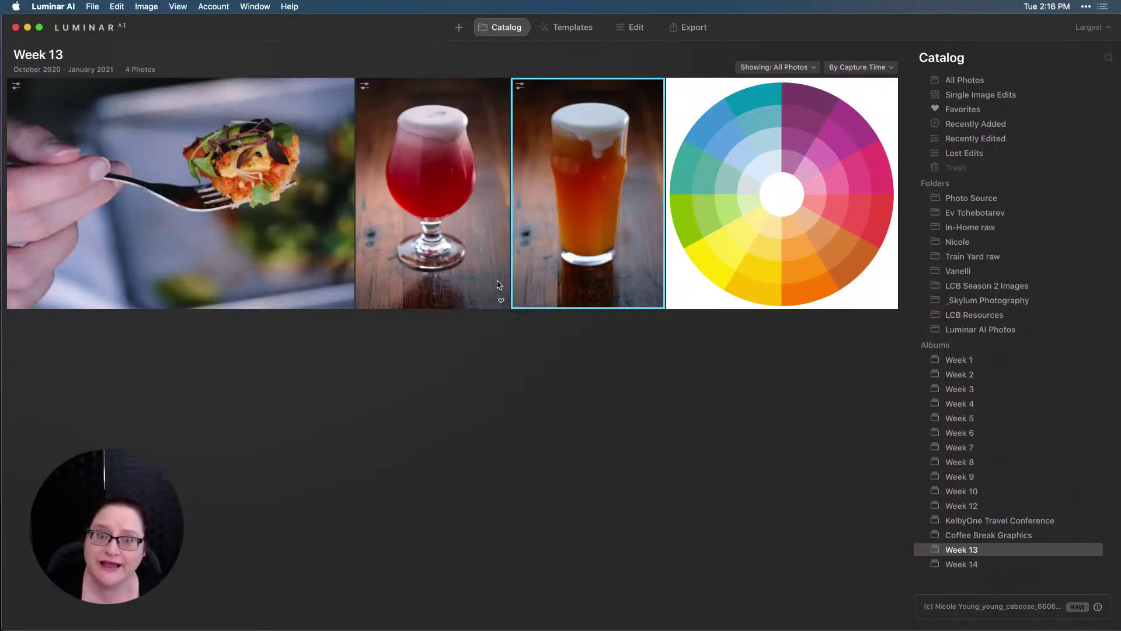
Open the beer photo in Edit and raise Color Harmony Warmth to 20.
double_click(566, 236)
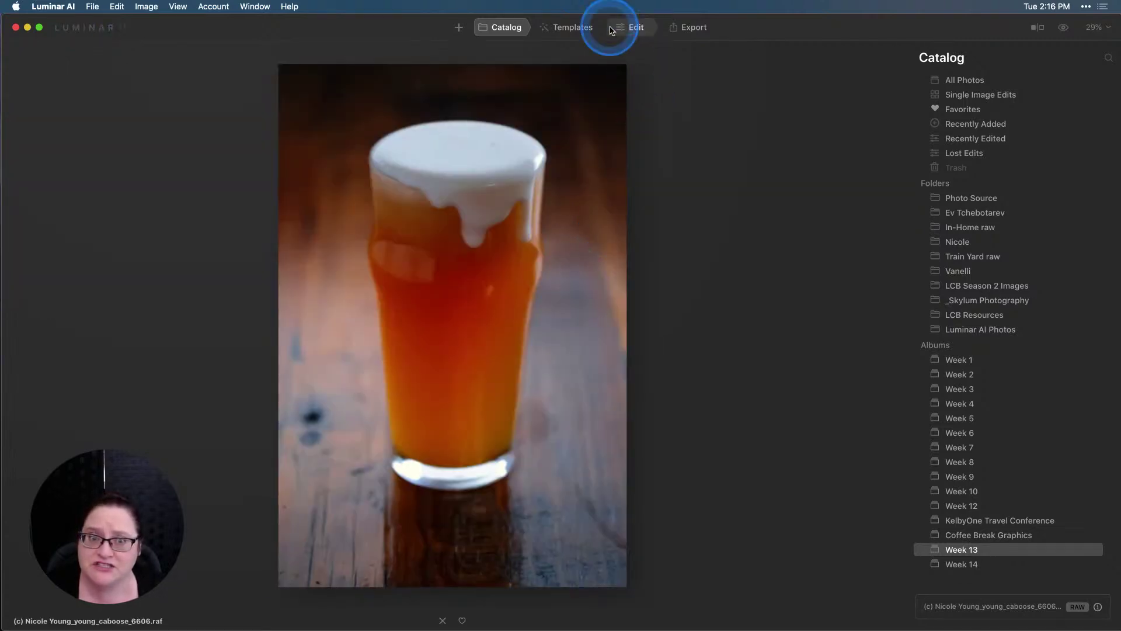
left_click(630, 29)
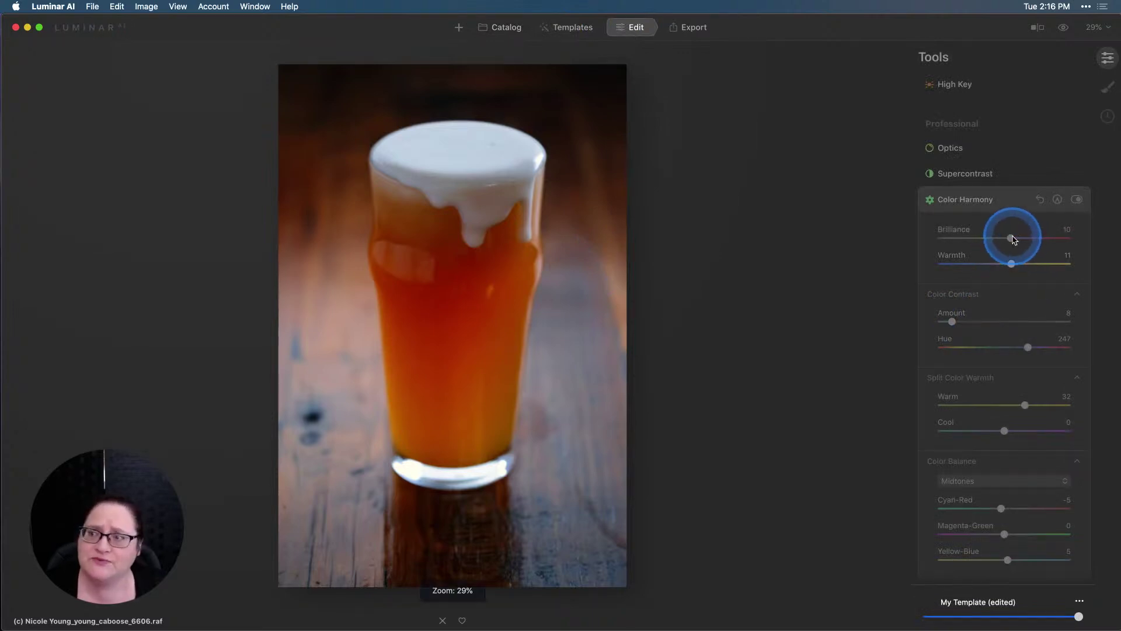
left_click(1012, 240)
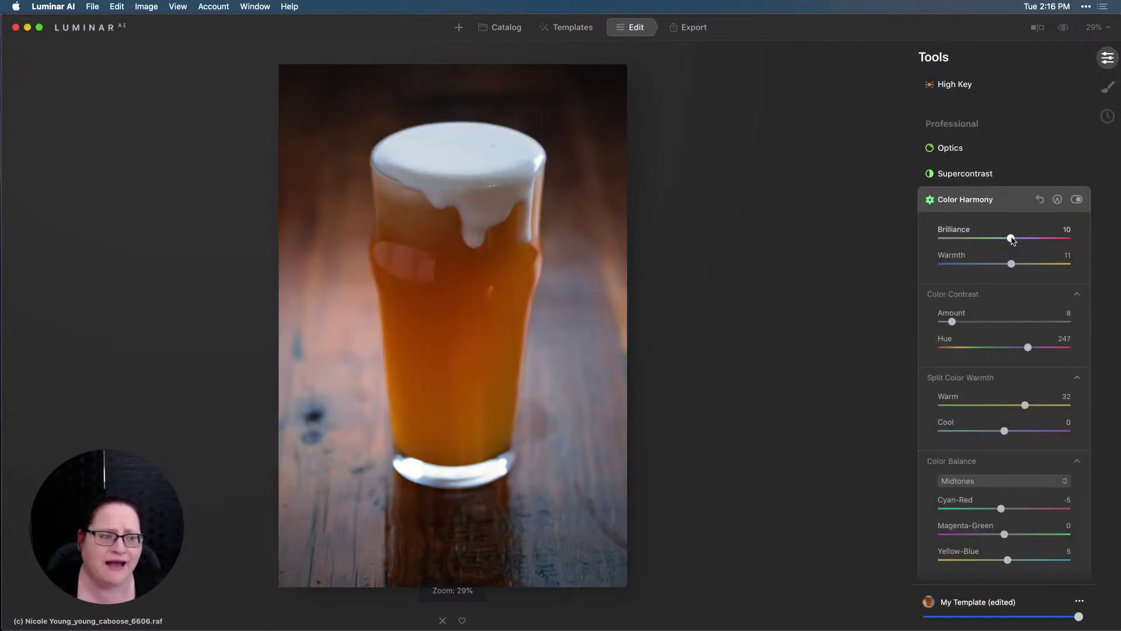
left_click_drag(1011, 262, 1016, 266)
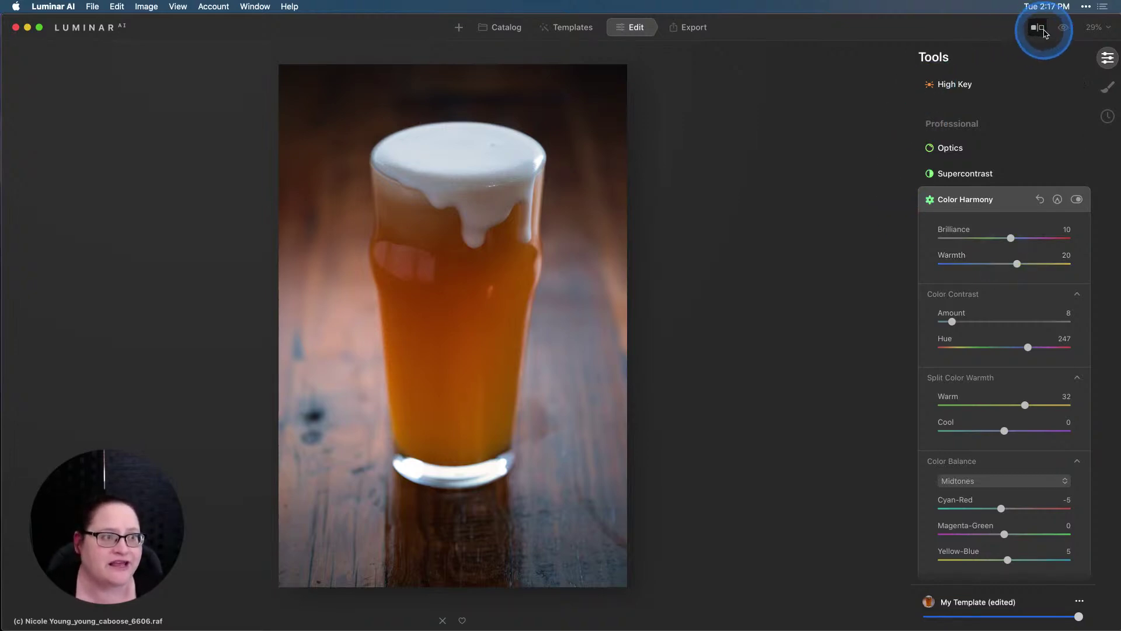
left_click(1062, 30)
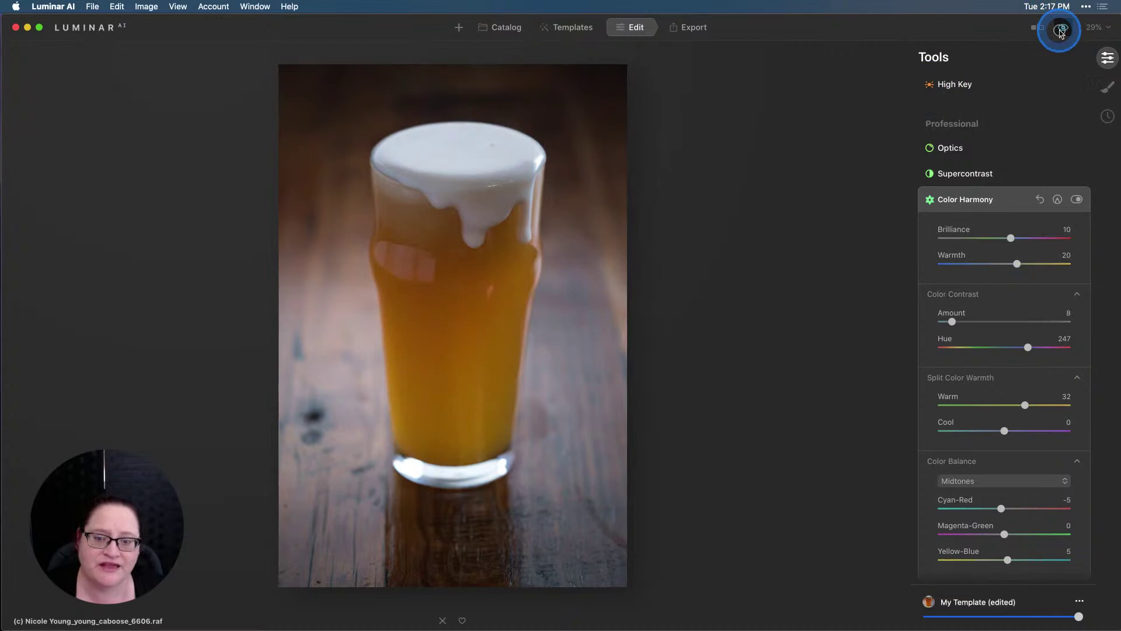
left_click(1062, 30)
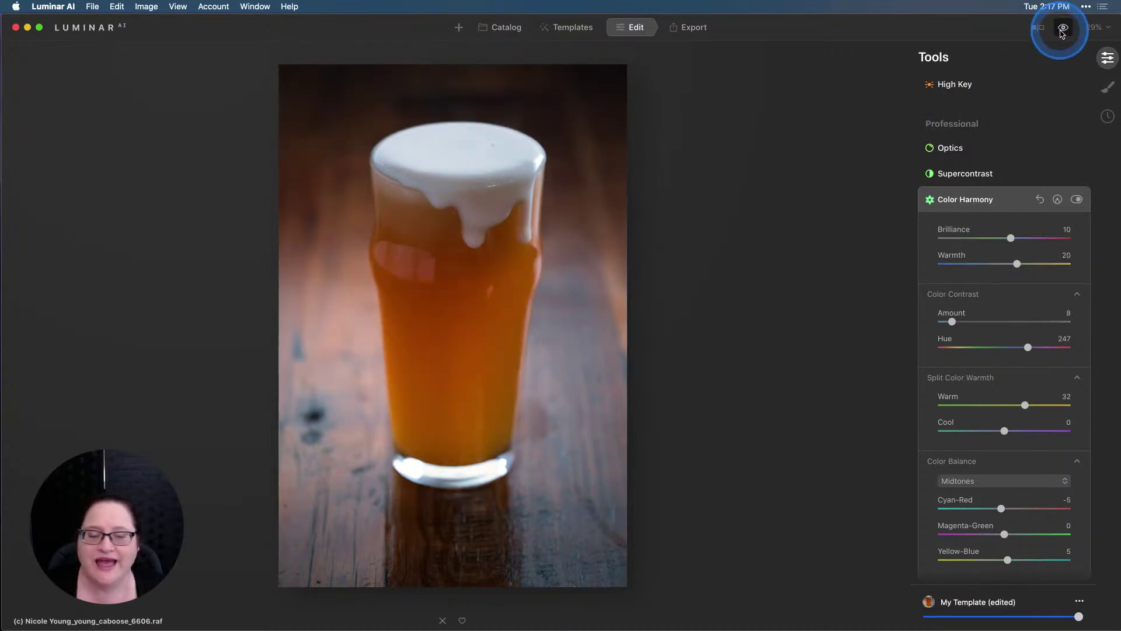